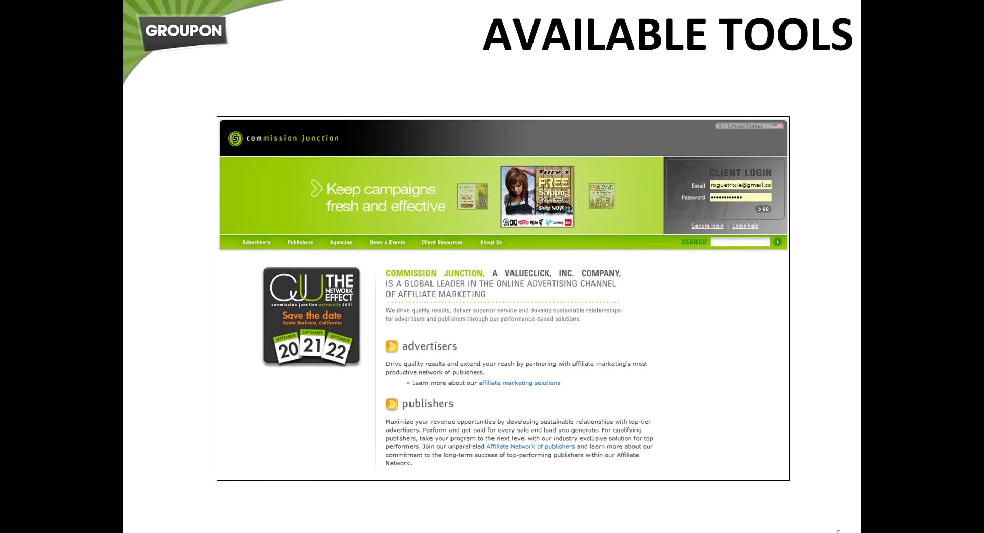
Switch to the CJ Publisher Home in Chrome and open the Get Links advertiser list.
key(alt+Tab)
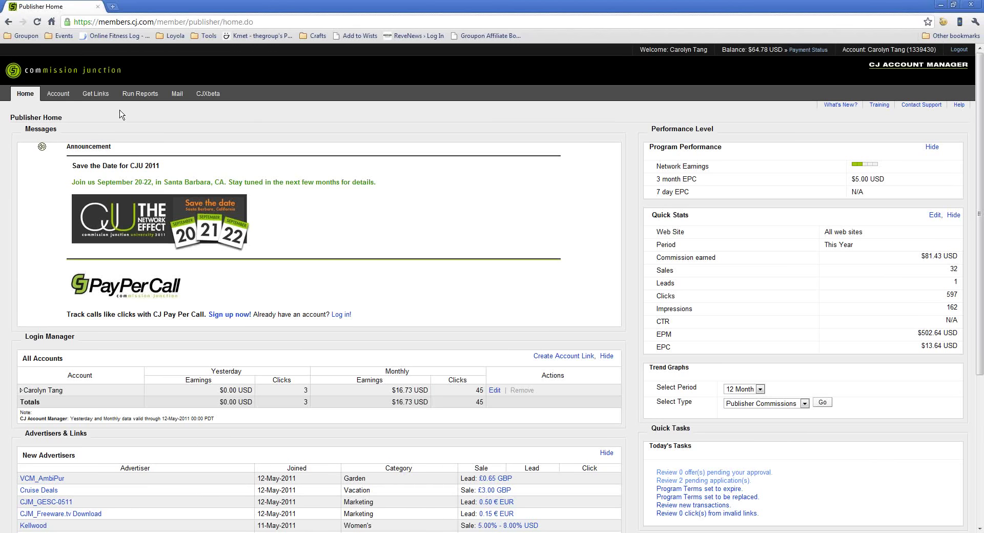
click(102, 94)
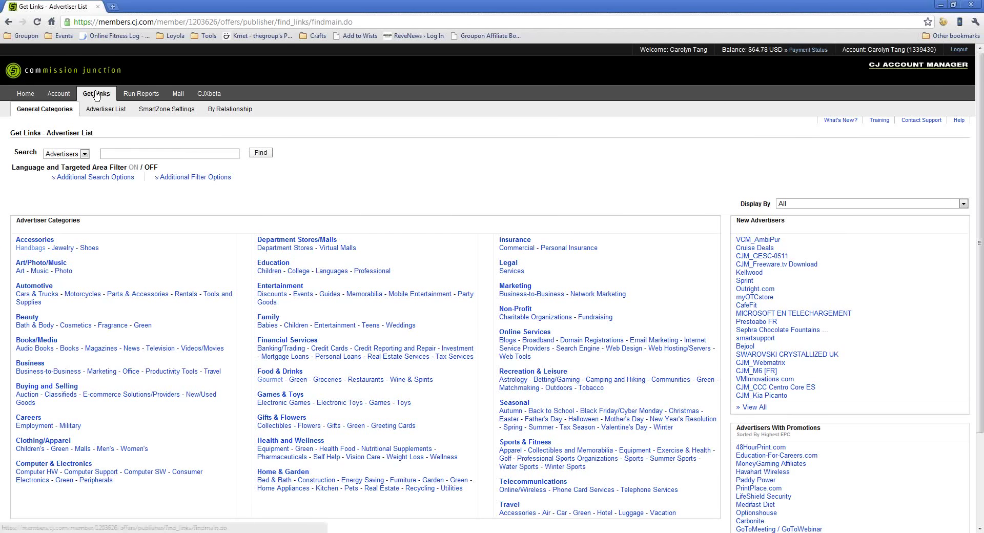
Search advertisers for 'groupon' and view all 198 Groupon links.
click(117, 154)
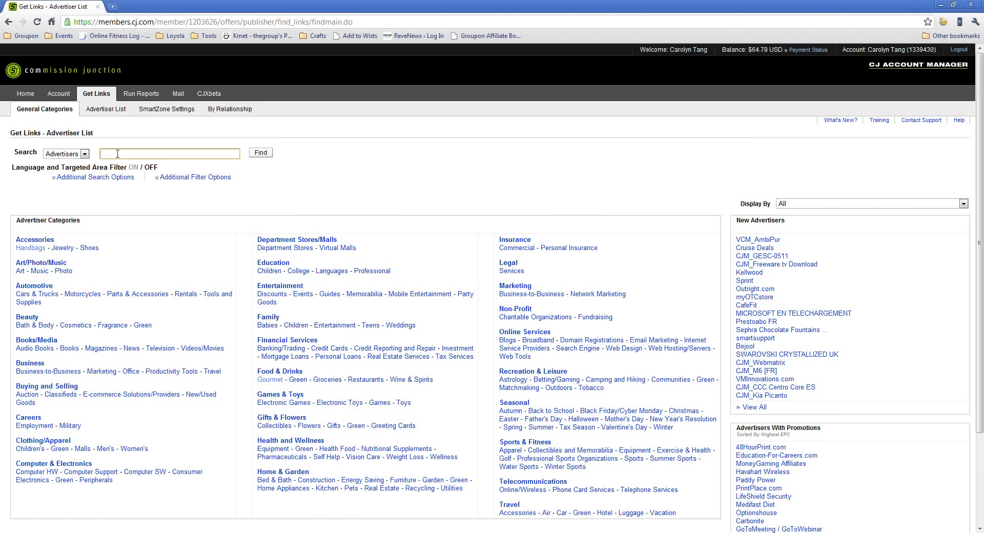
text(groupon)
key(Return)
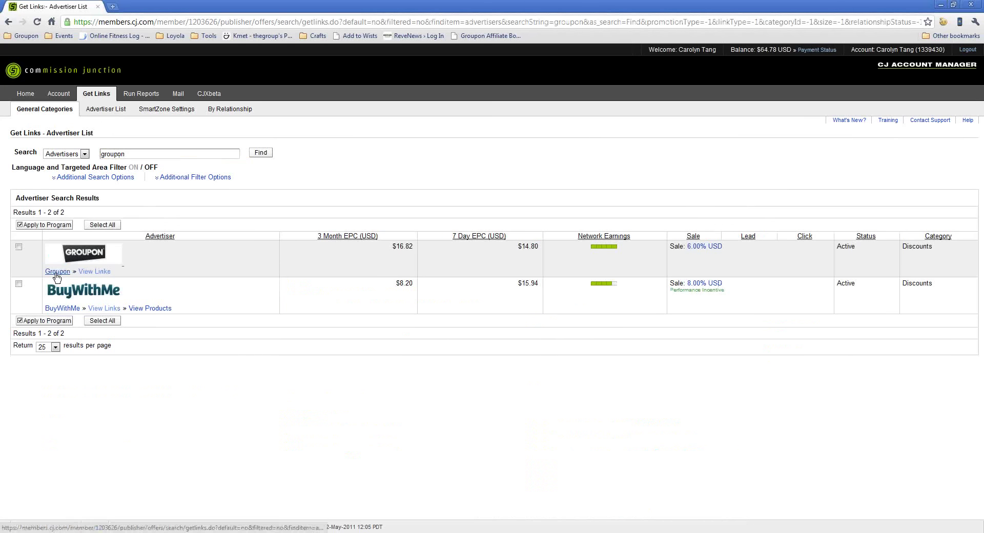
click(89, 274)
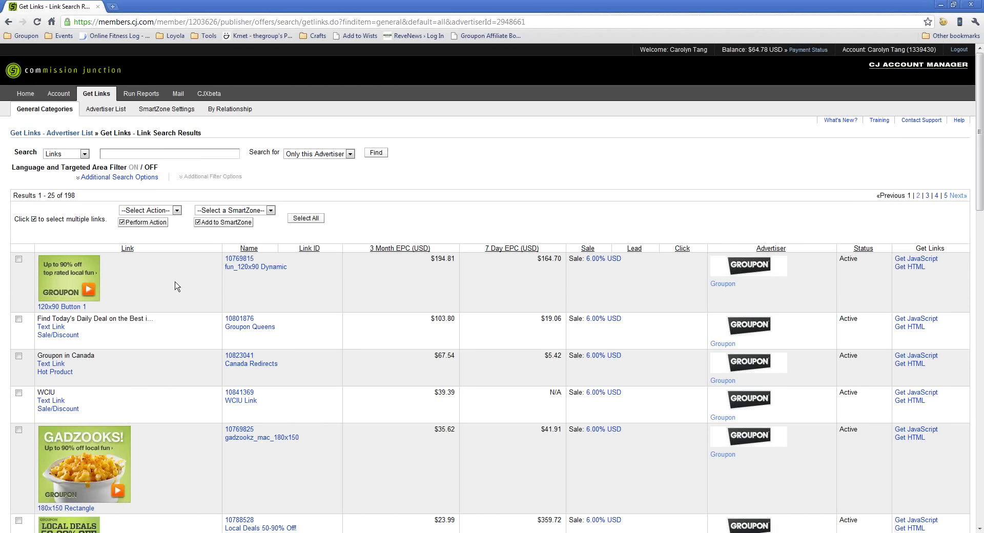
scroll(209, 271, down, 1)
scroll(208, 273, up, 1)
Filter Groupon's links by size 300x250 Medium Rectangle, leaving 7 banners.
click(123, 180)
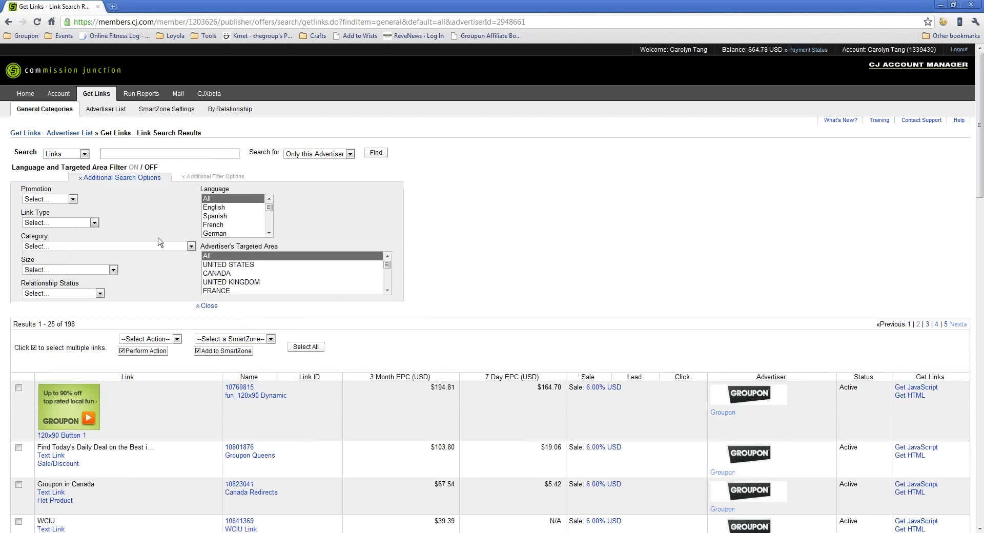
click(113, 270)
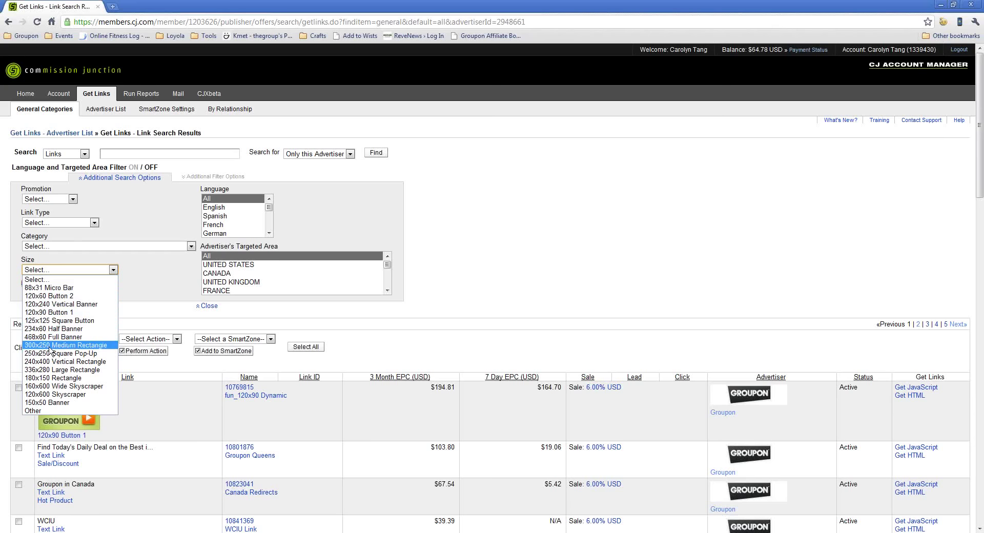
click(63, 345)
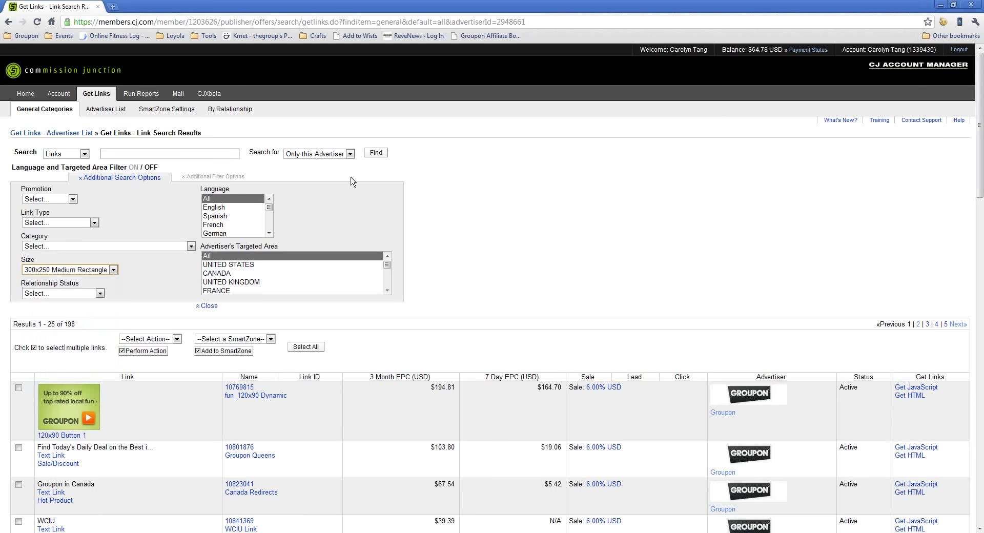
click(378, 155)
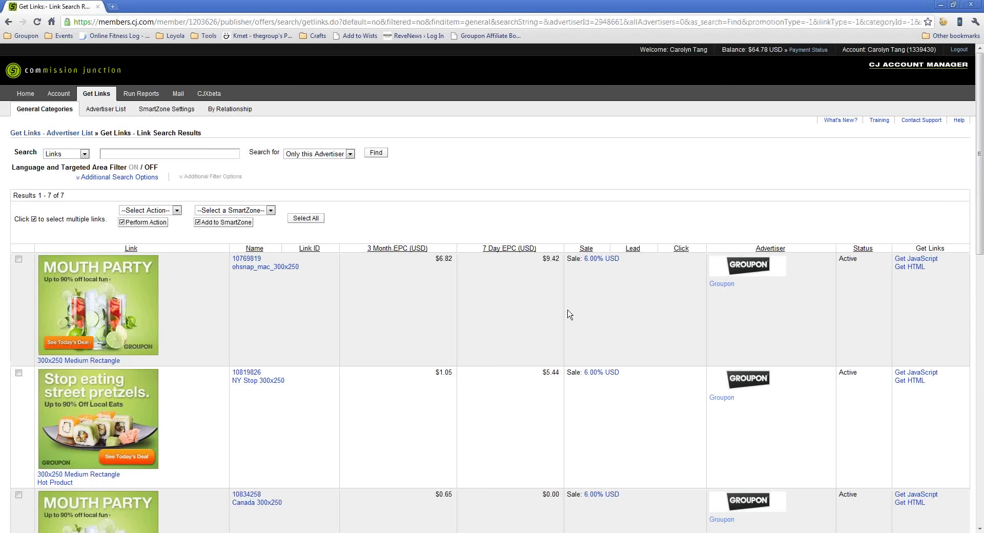
Open the HTML code window for the Mouth Party banner and center it on screen.
click(911, 267)
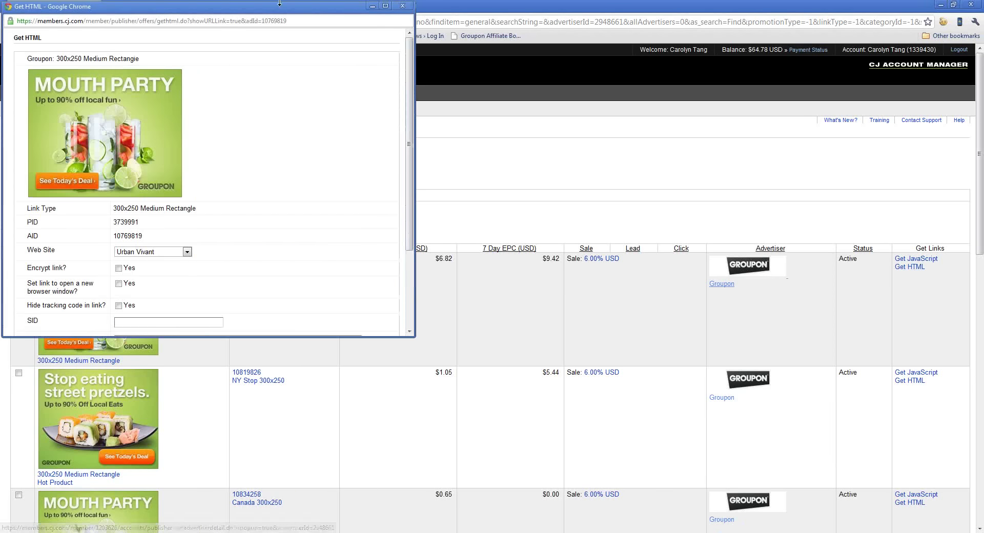
drag(281, 14, 515, 152)
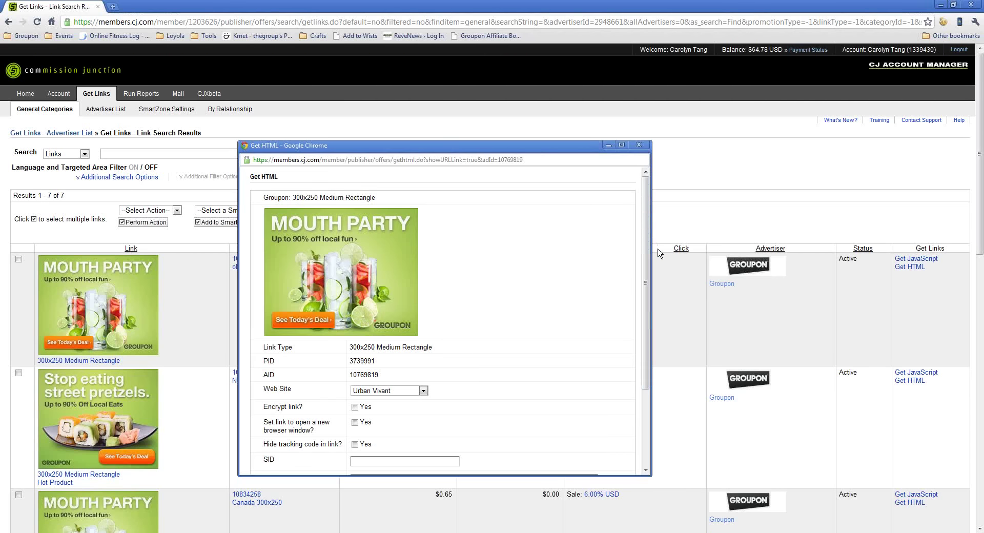
drag(645, 267, 649, 318)
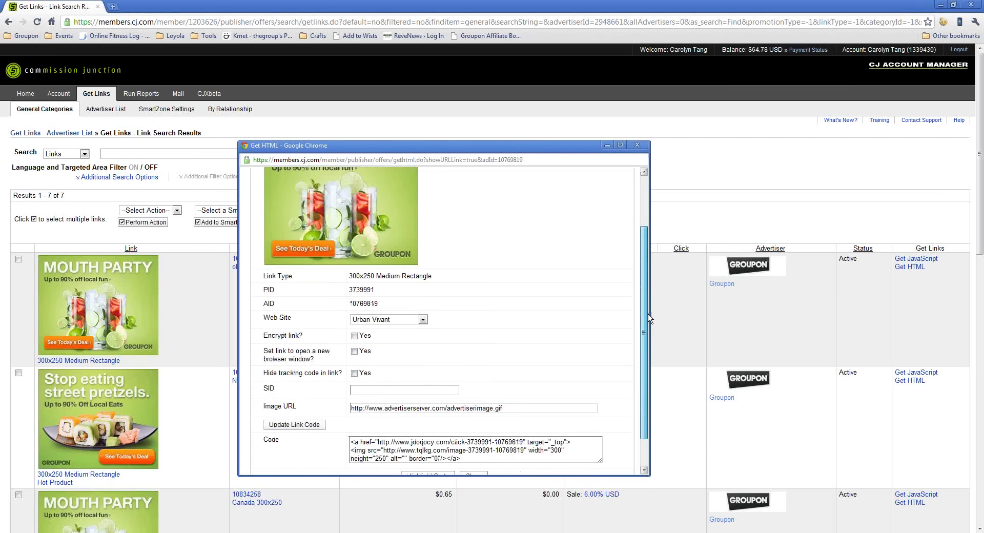
Set the SID to margarita_post and update the link code.
click(383, 392)
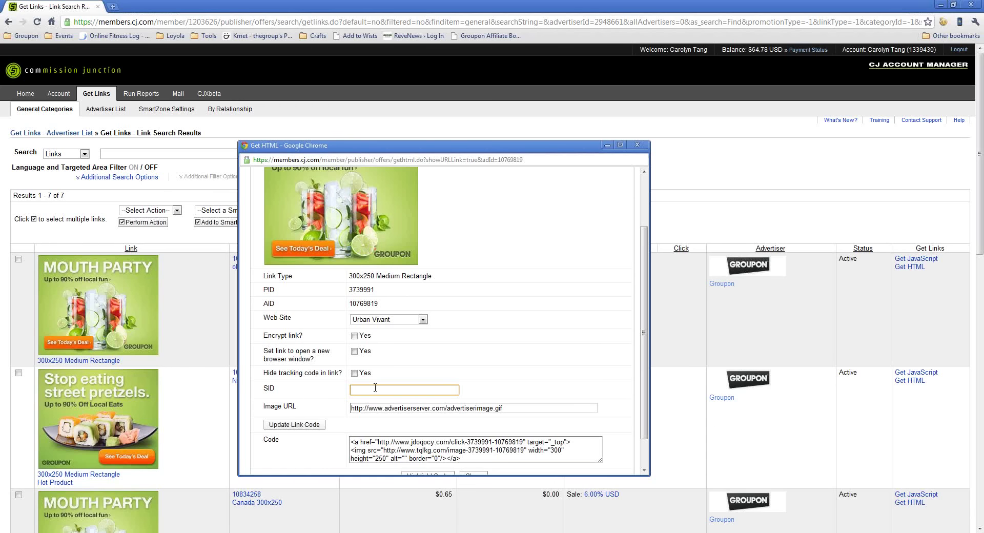
text(margarita)
text( post)
key(BackSpace)
key(BackSpace)
key(BackSpace)
key(BackSpace)
key(BackSpace)
text(_pi)
key(BackSpace)
text(ost)
scroll(293, 395, down, 1)
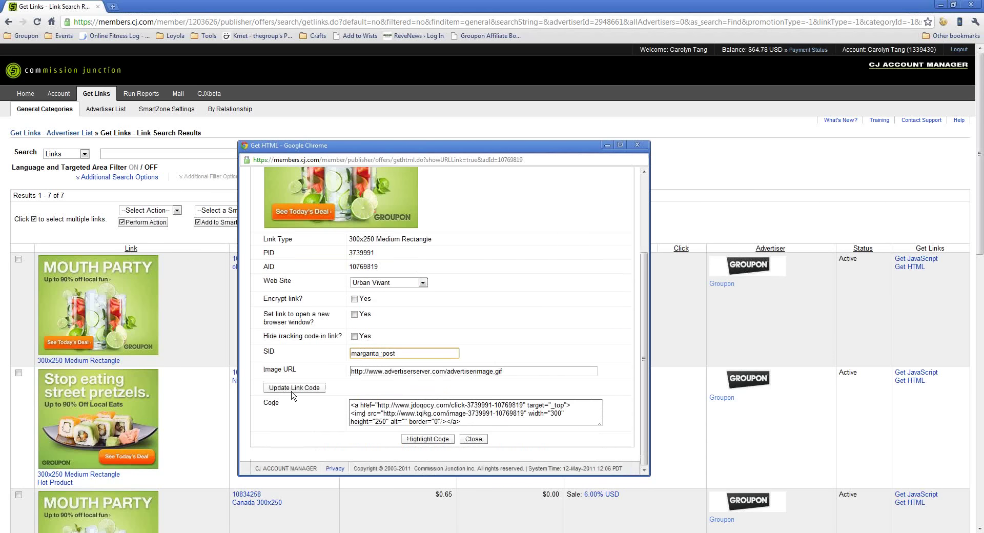
click(294, 389)
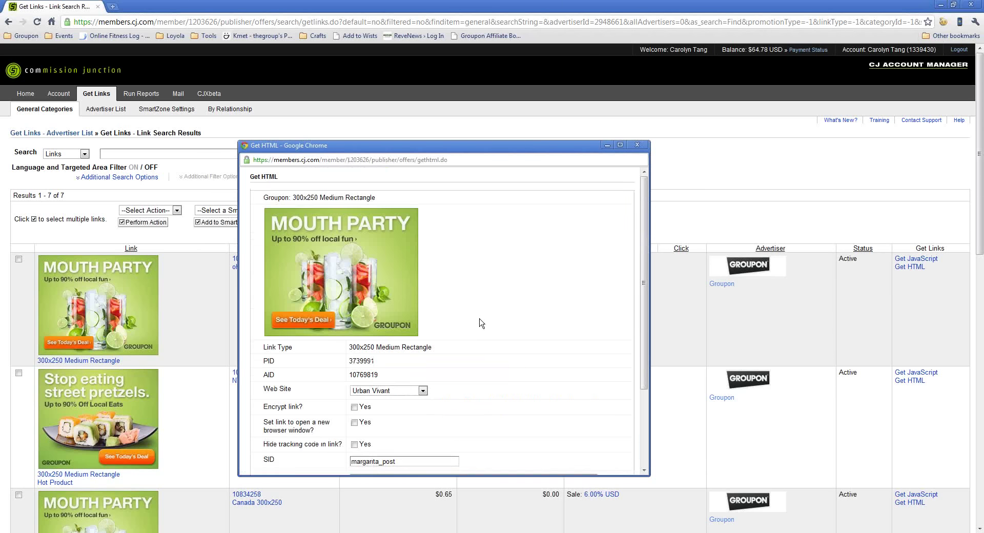
Select the generated HTML code, then close the code window.
scroll(482, 322, down, 3)
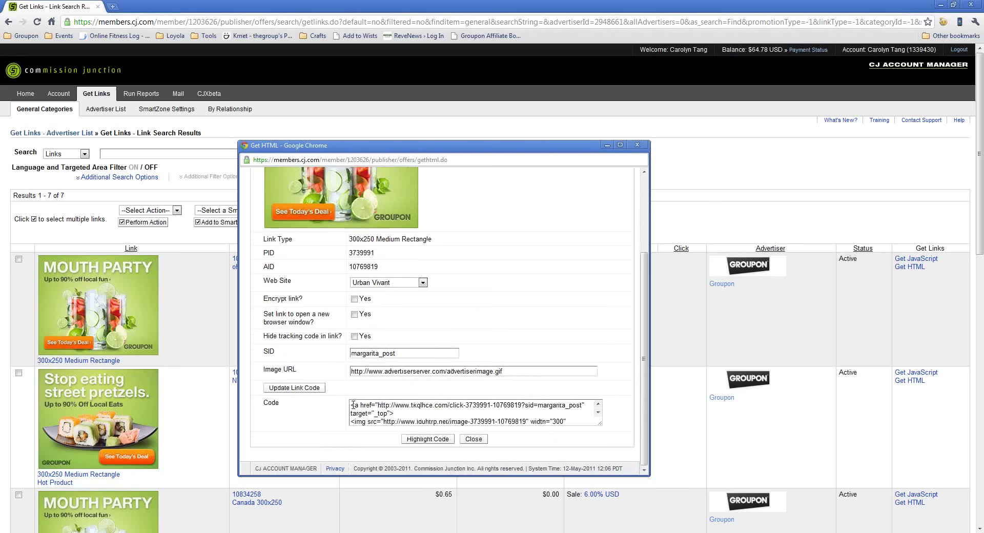
drag(353, 406, 601, 396)
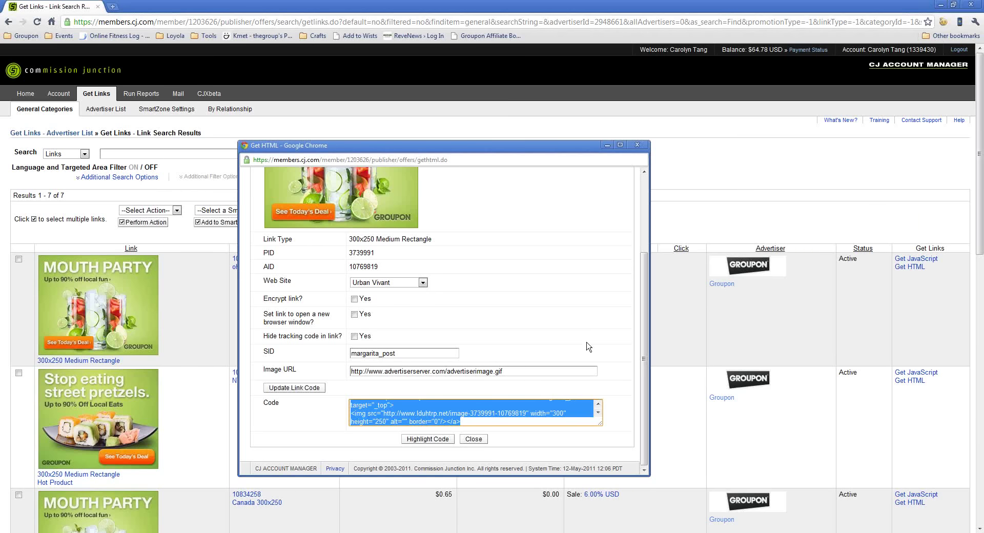
click(472, 443)
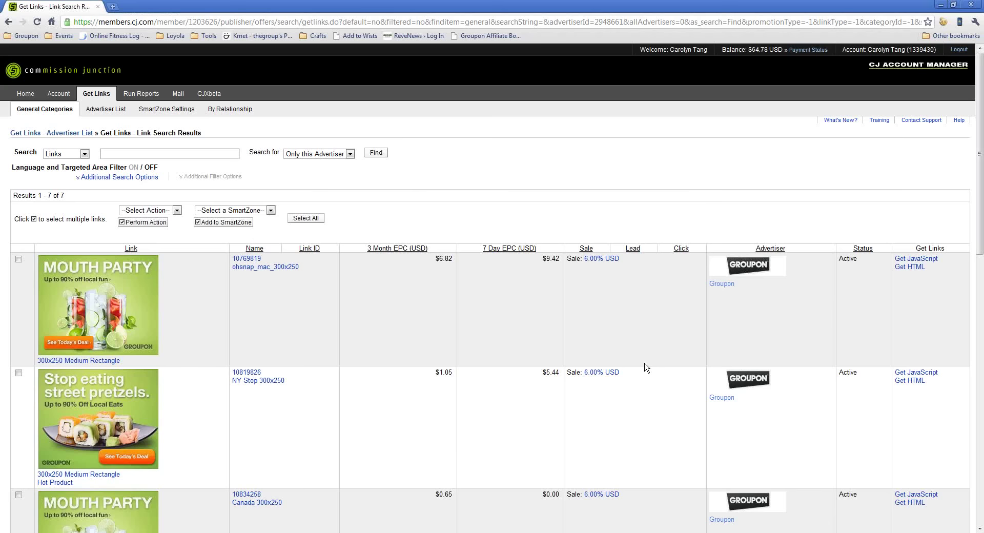
Go to the affiliatemanager.com/groupon bookmarklet page.
click(358, 24)
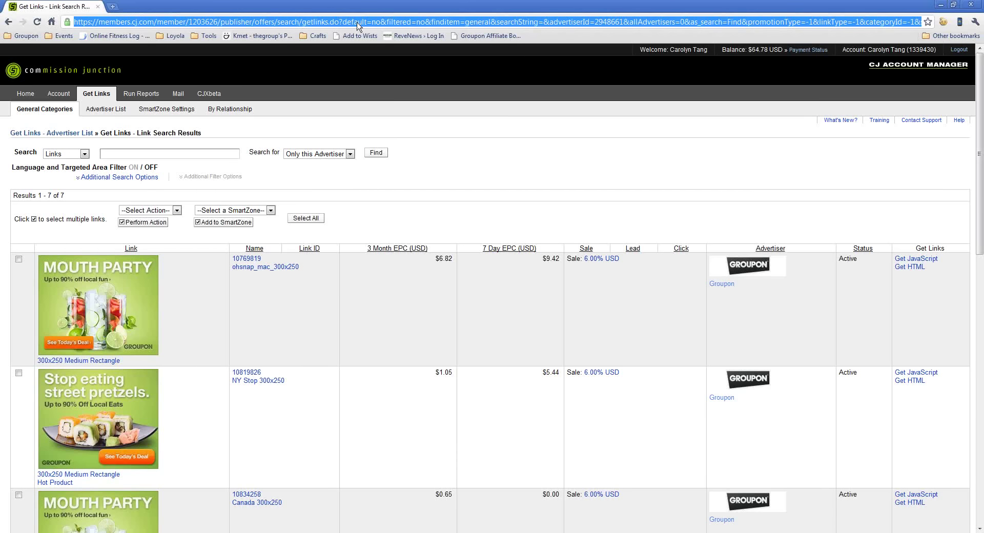
text(affi)
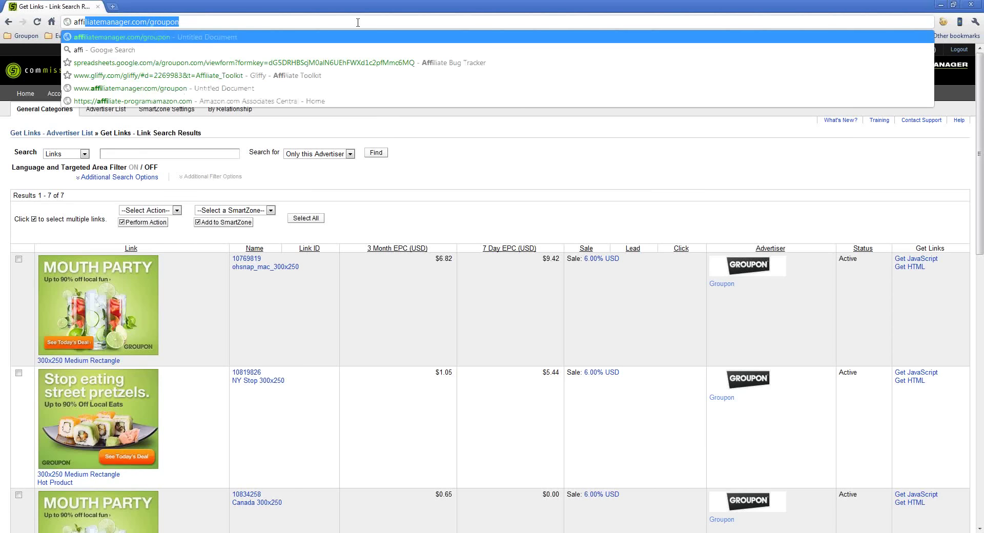
key(Return)
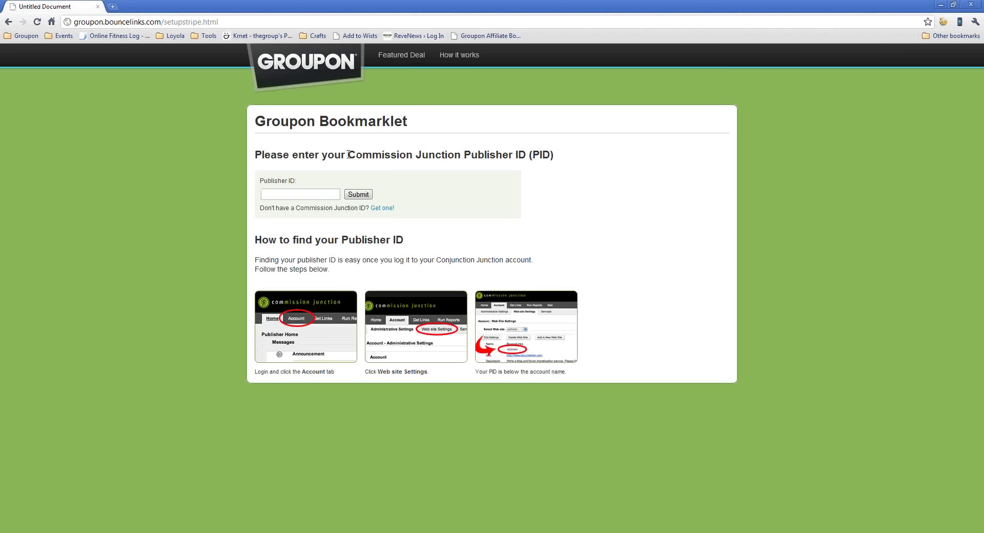
Enter Commission Junction Publisher ID 12345 and submit it.
drag(348, 154, 535, 149)
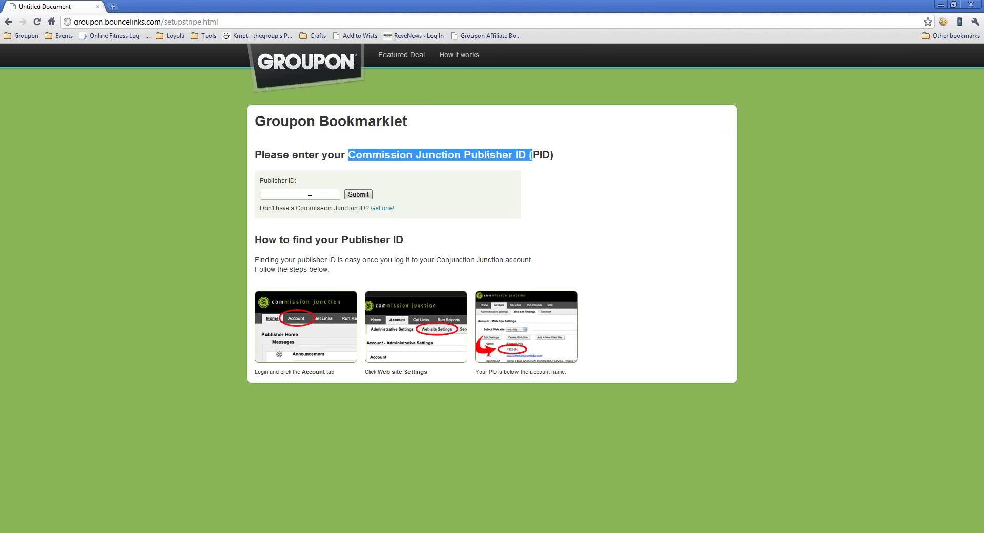
click(264, 194)
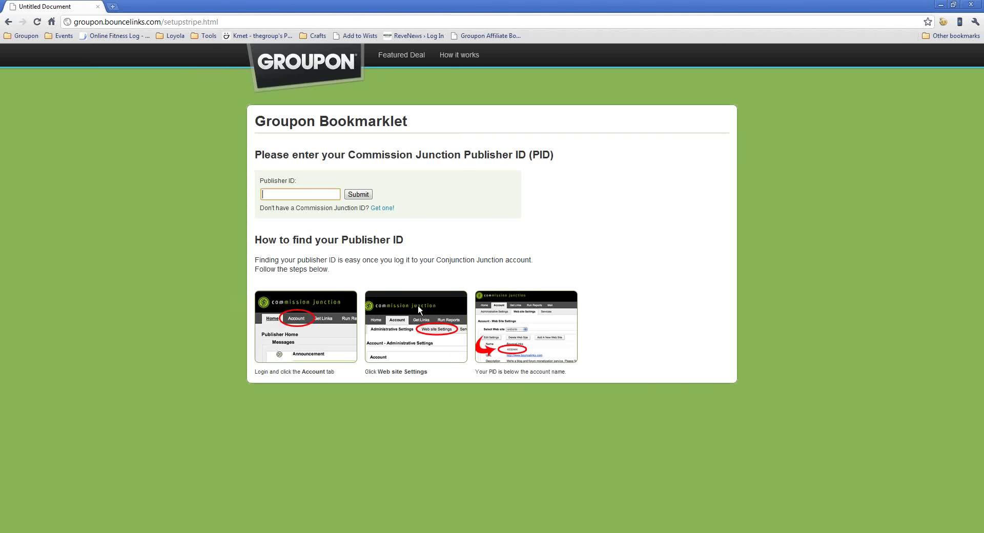
click(291, 285)
click(340, 195)
text(12345)
click(366, 196)
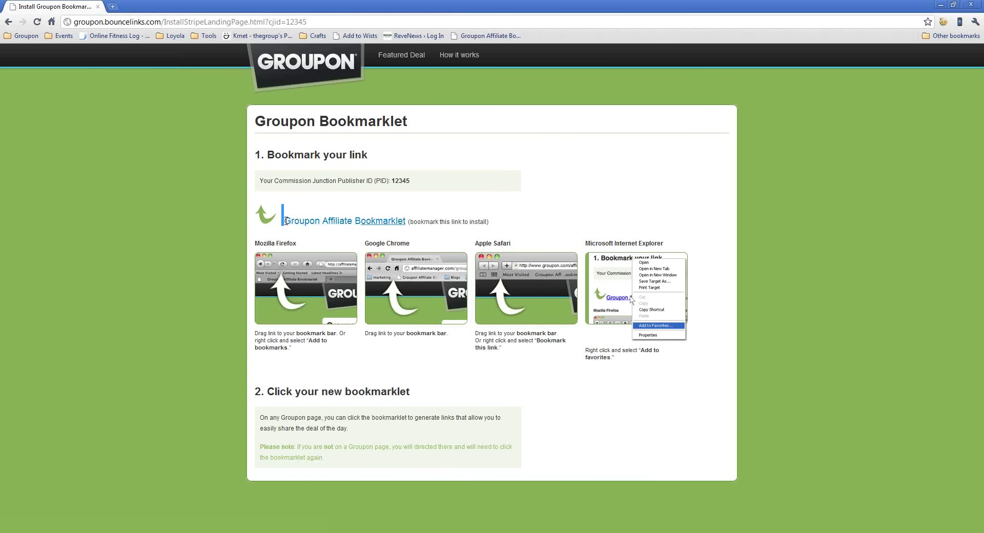
Drag the Groupon Affiliate Bookmarklet link onto the Chrome bookmarks bar.
drag(281, 220, 410, 222)
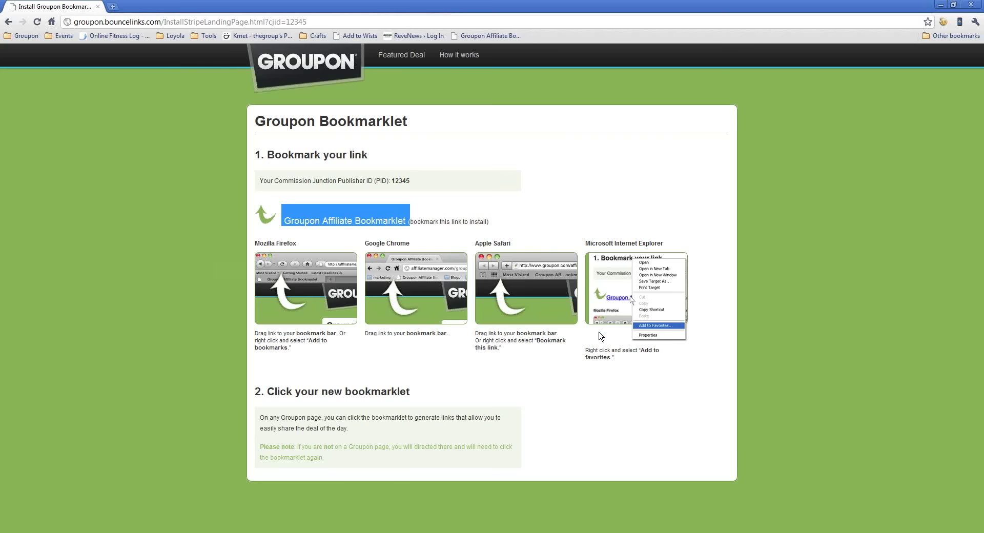
click(628, 404)
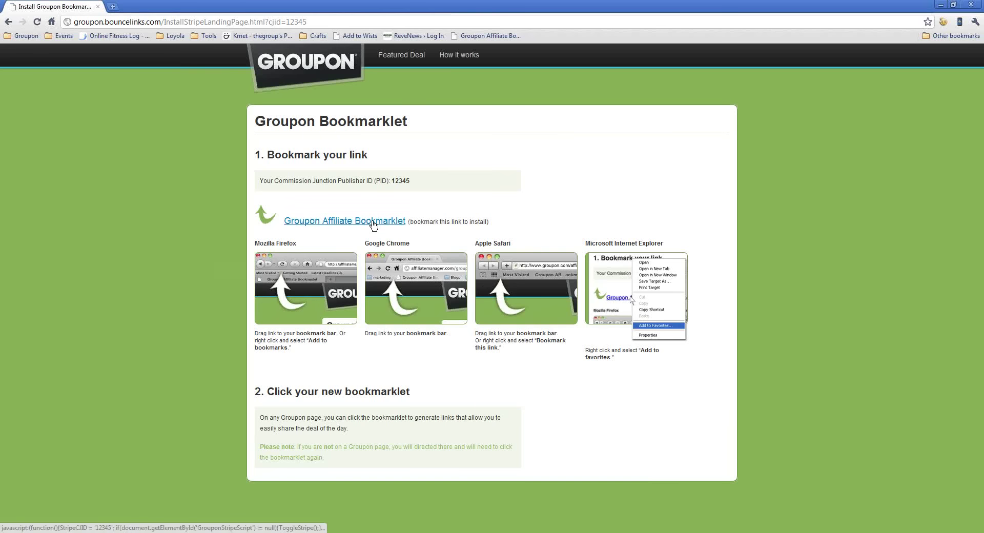
mouse_move(373, 226)
mouse_down()
mouse_move(442, 175)
mouse_move(460, 107)
mouse_move(544, 44)
mouse_up()
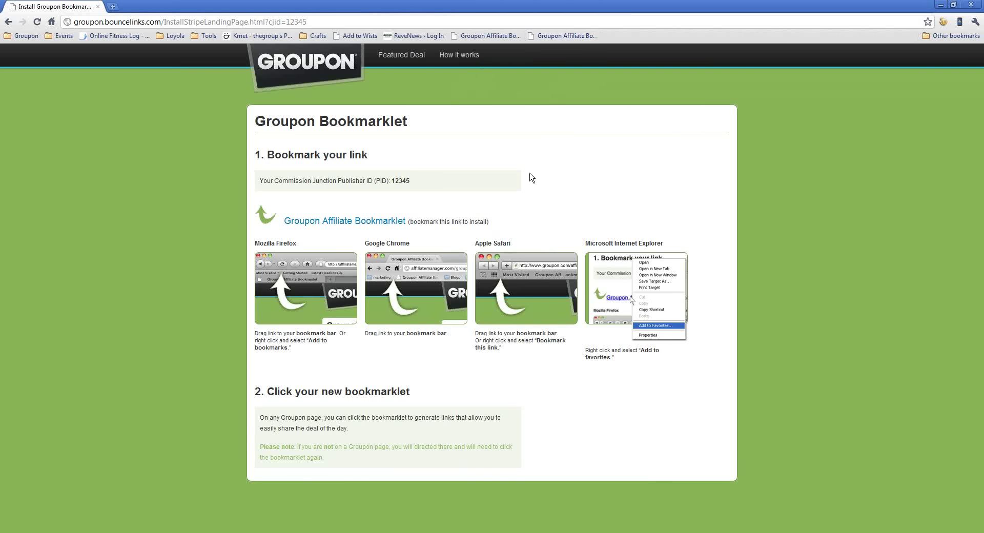
Run the bookmarklet to reach the Chicago Archery Center deal, then open Fancy Fortune Cookies.
click(553, 37)
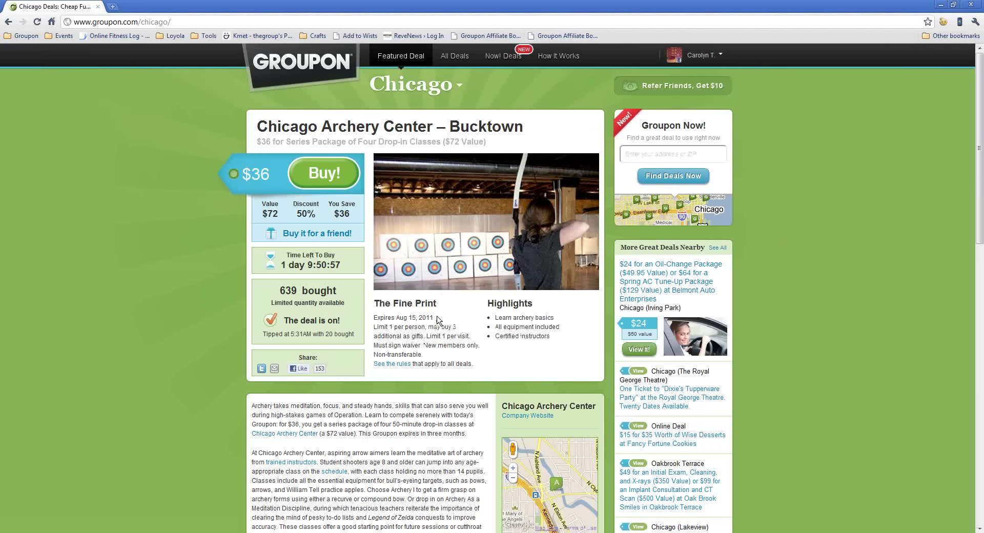
scroll(445, 297, down, 1)
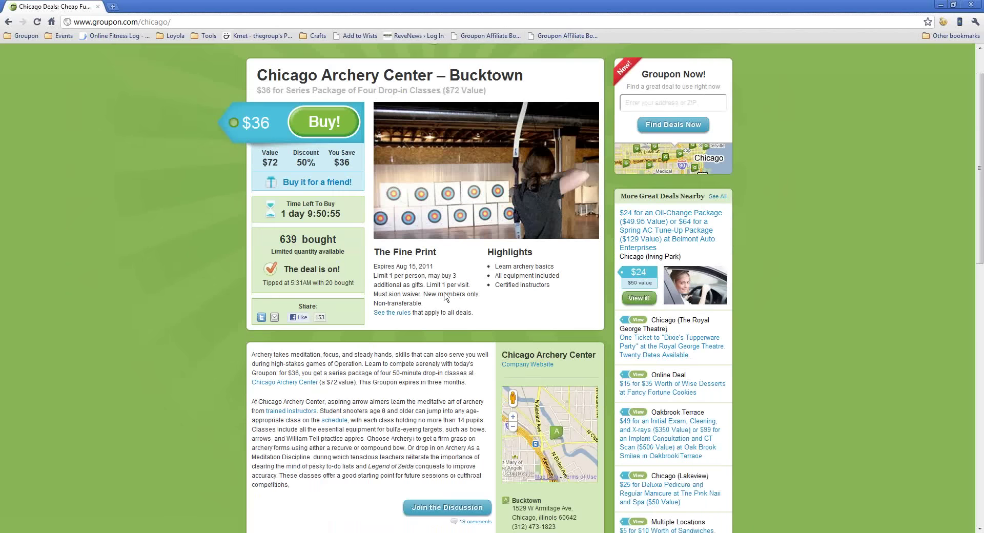
scroll(445, 298, down, 1)
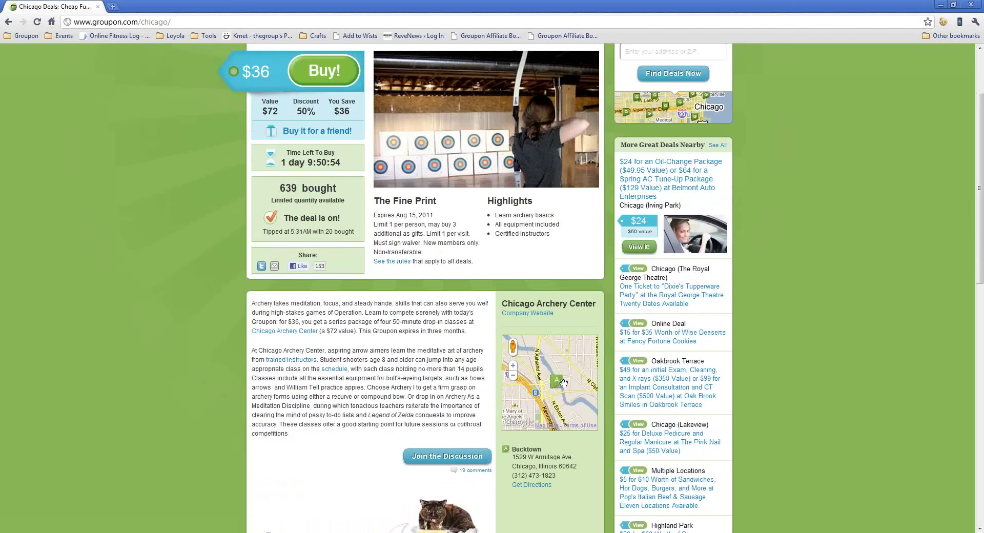
click(654, 343)
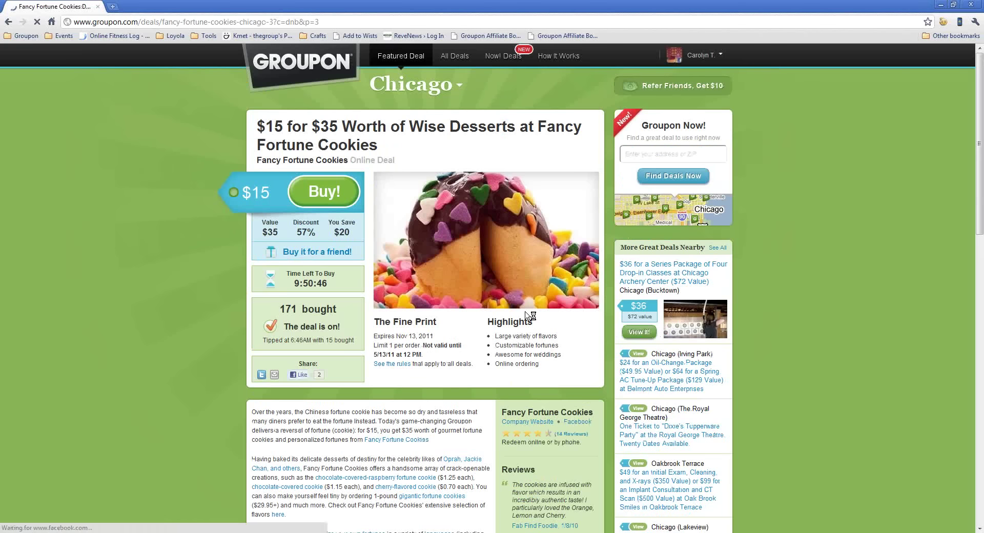
Generate the CJ Affiliate Link Code for the deal and select its direct link.
click(564, 40)
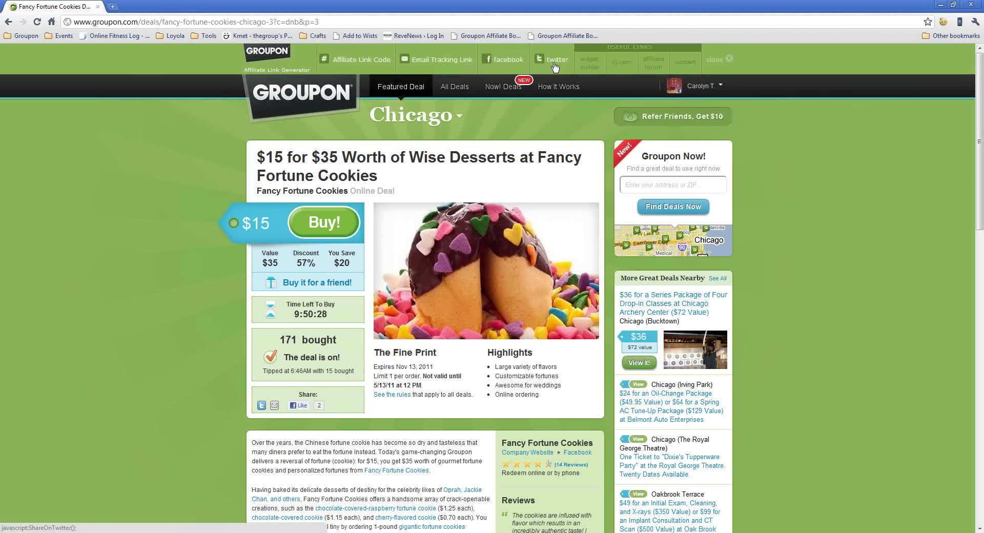
click(365, 60)
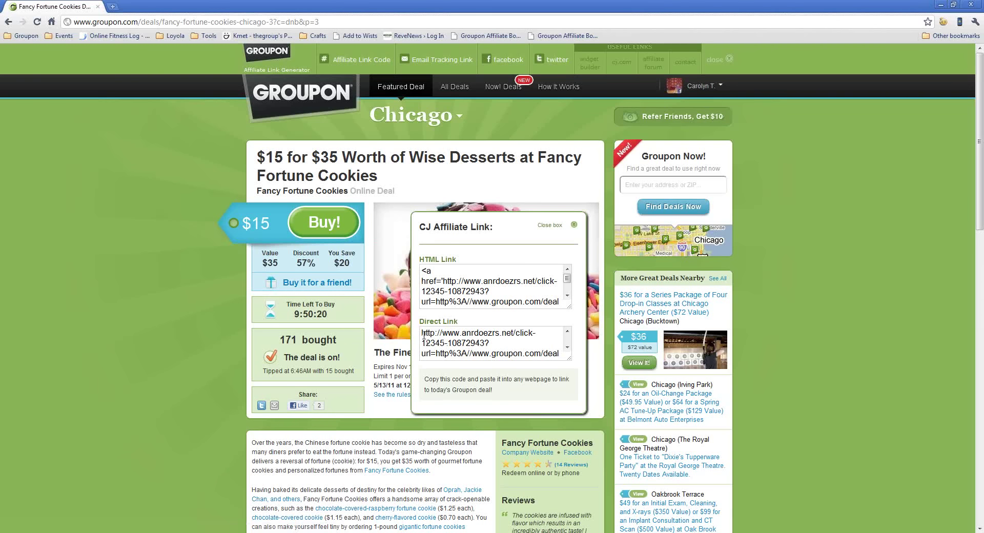
click(515, 337)
drag(515, 338, 527, 366)
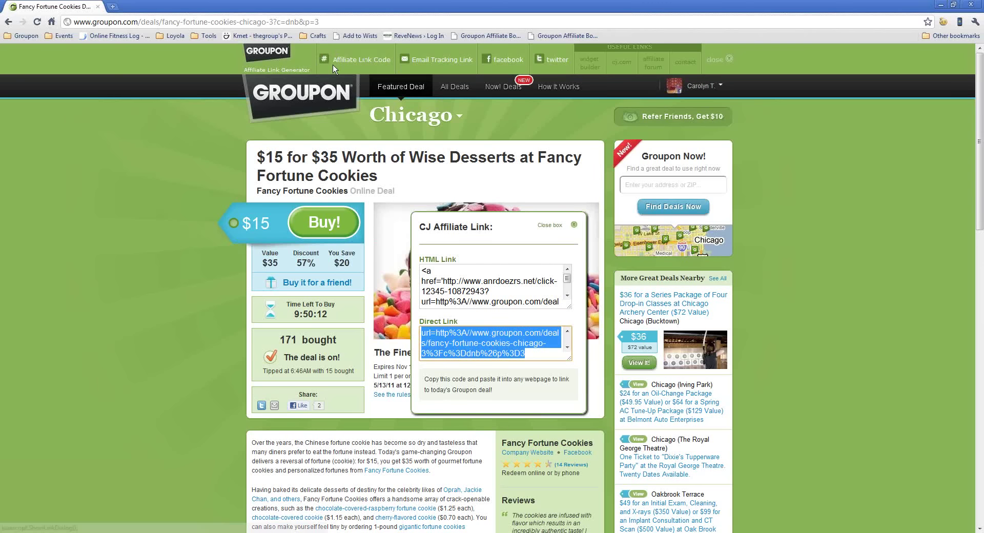
click(186, 22)
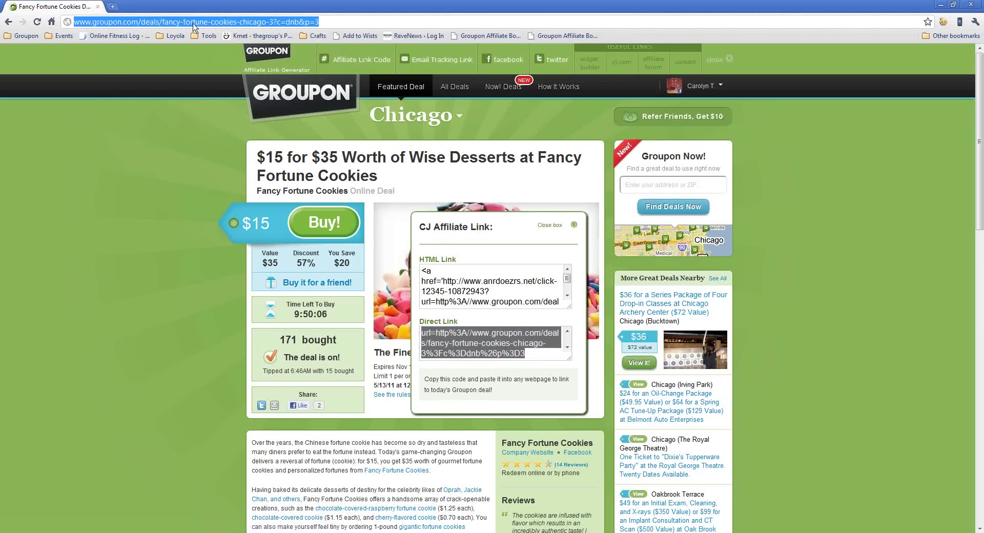
text(www.g)
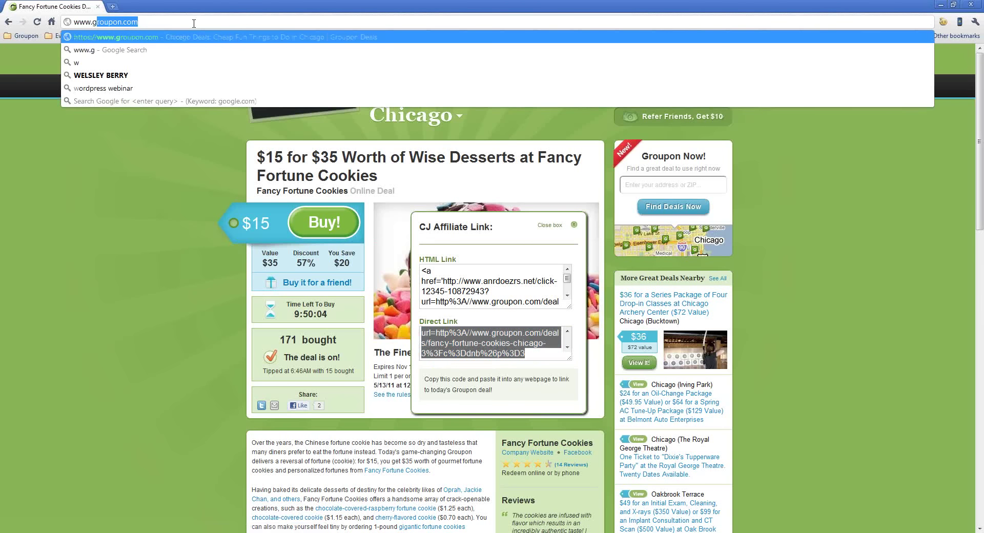
key(Return)
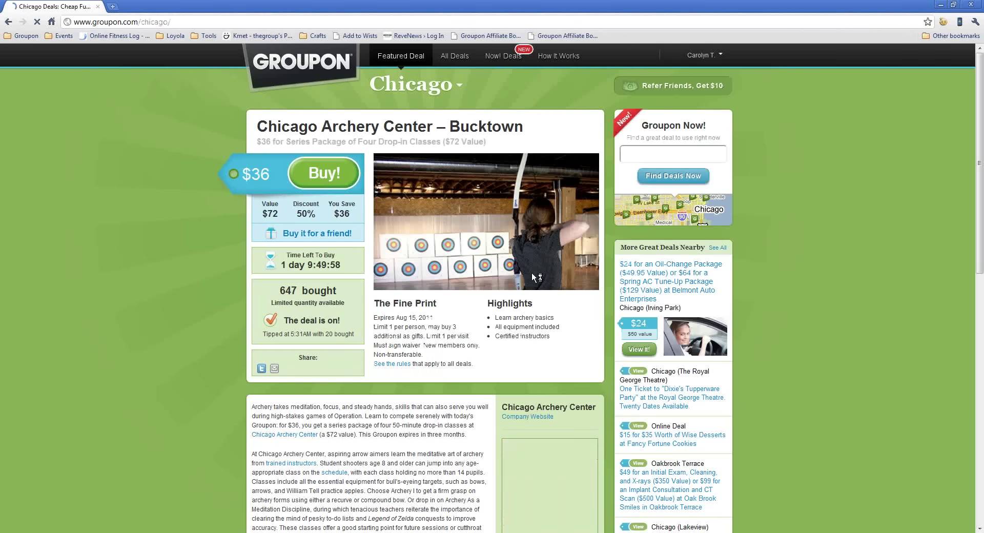
scroll(533, 274, down, 2)
scroll(533, 276, down, 13)
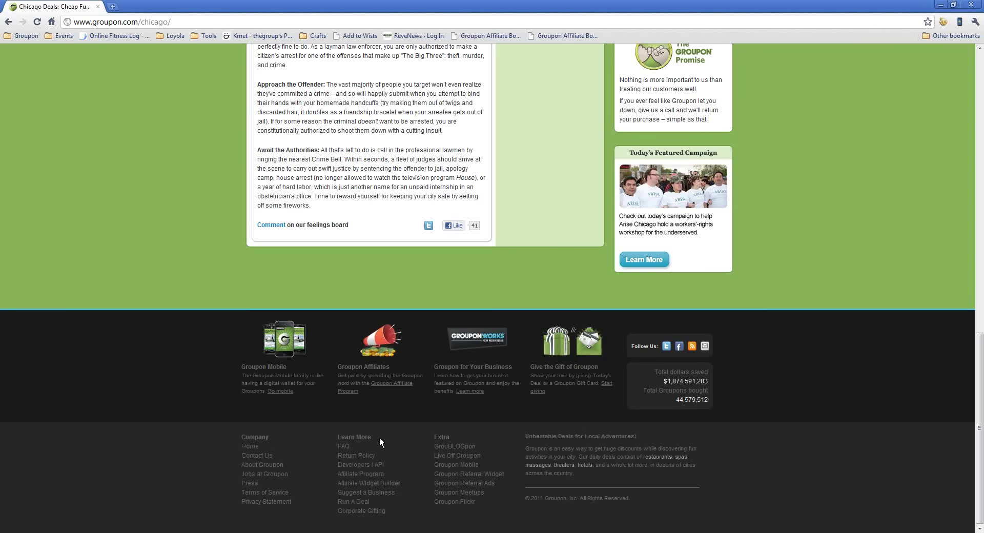
Open the Affiliate Widget Builder from the footer and place the cursor in the API Key field.
click(367, 485)
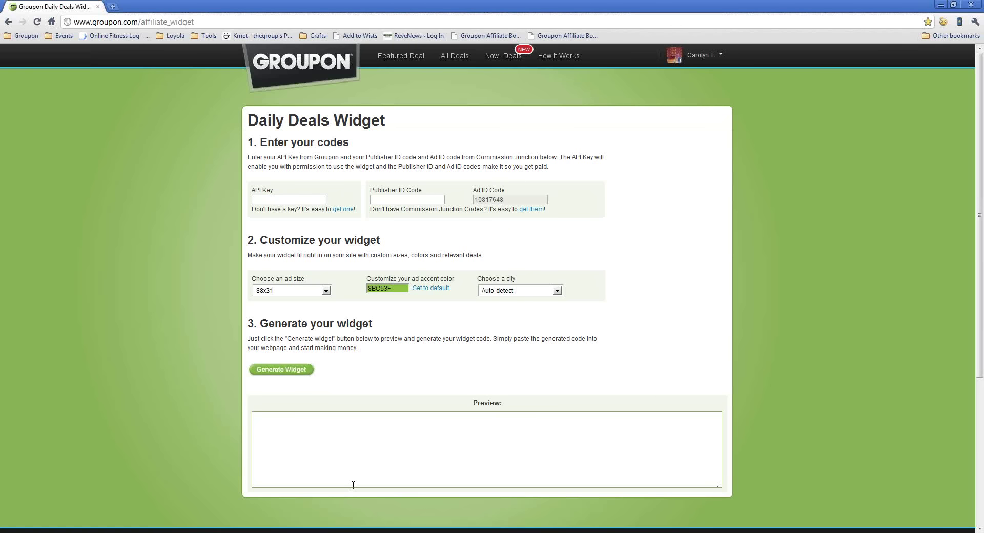
click(313, 199)
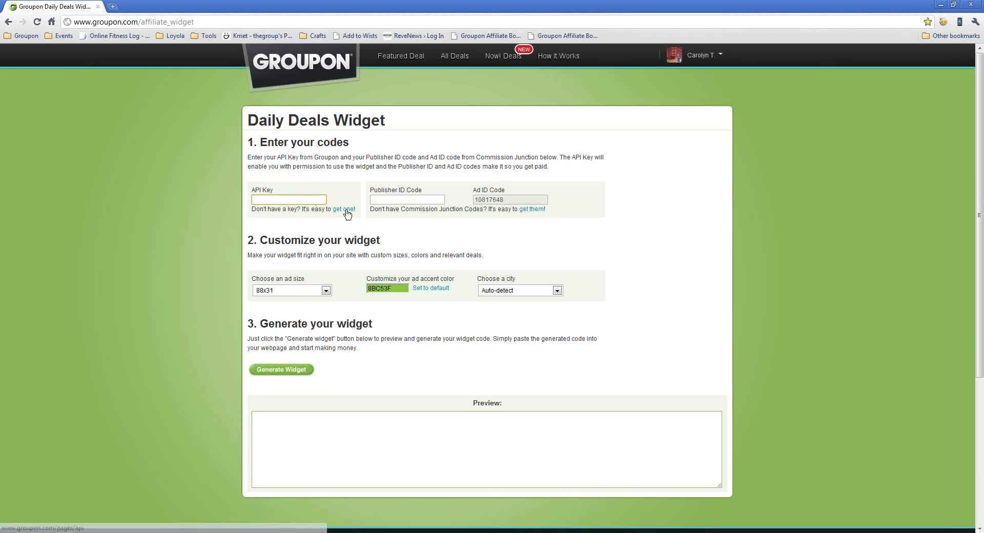
drag(328, 209, 359, 211)
click(285, 200)
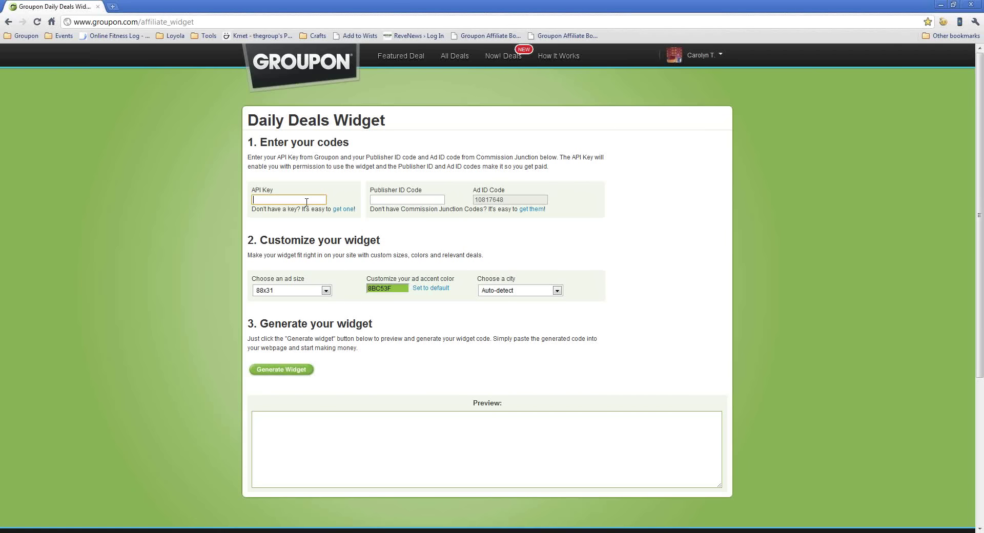
Enter the widget's API key and publisher ID code, correcting the ID until the 88x31 preview appears.
text(+6+68)
key(Tab)
text(656)
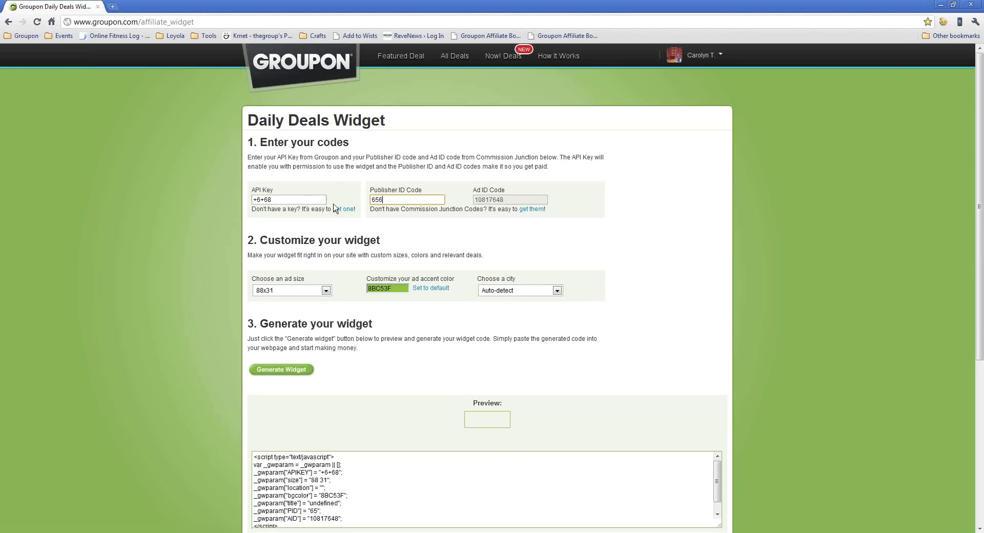
drag(392, 201, 366, 200)
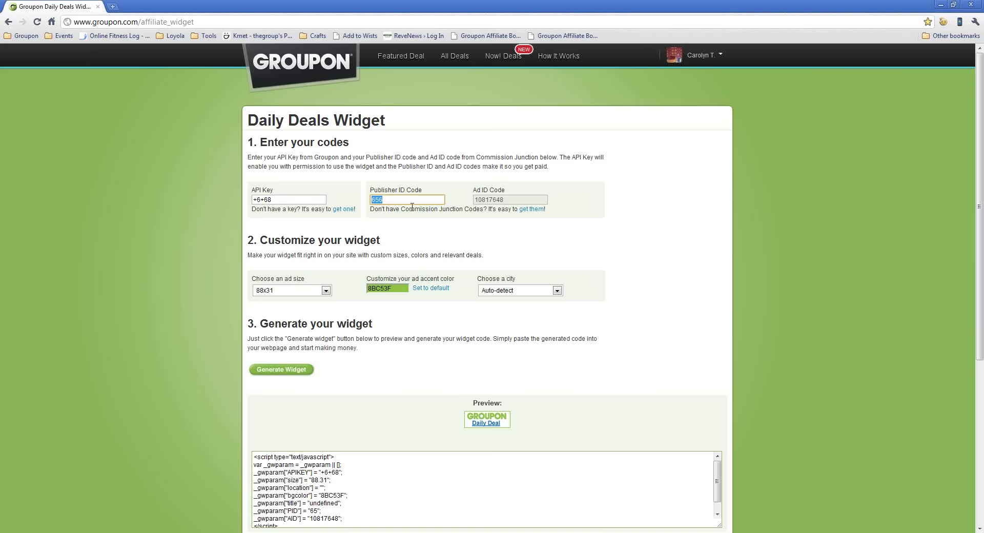
text(1325)
drag(517, 209, 547, 210)
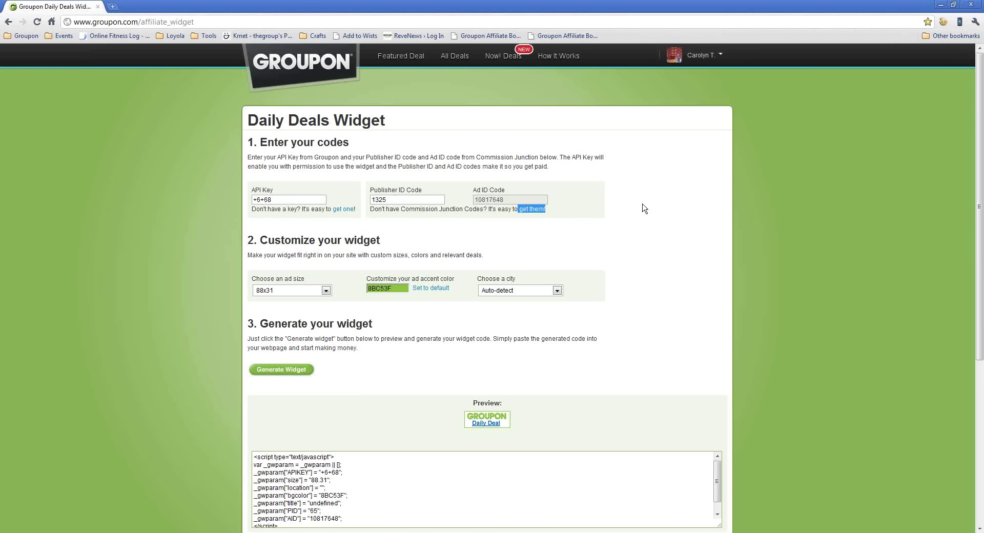
click(417, 203)
text(5)
Choose the 300x250 (w/ side deal) ad size and a green 70C510 accent, with the city on Auto-detect.
click(306, 292)
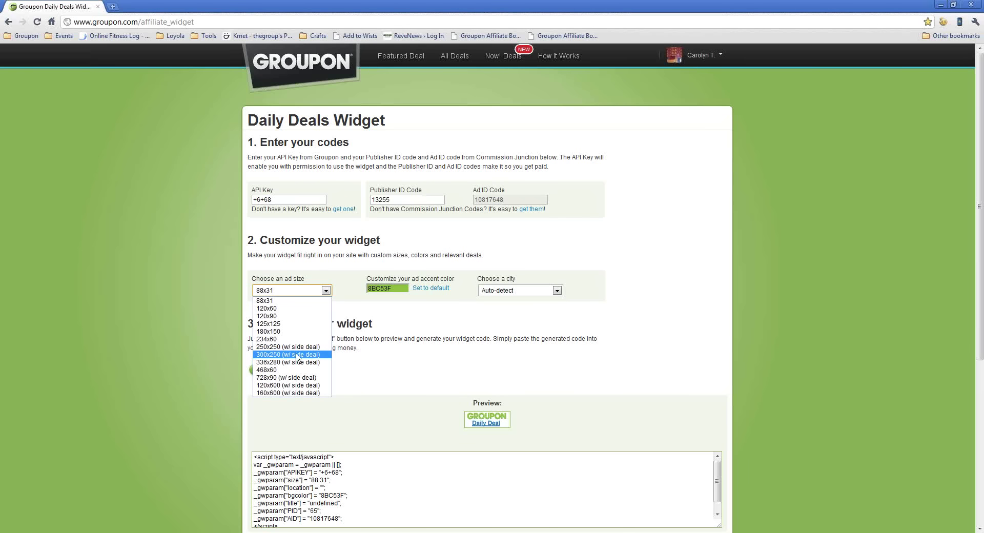
click(277, 355)
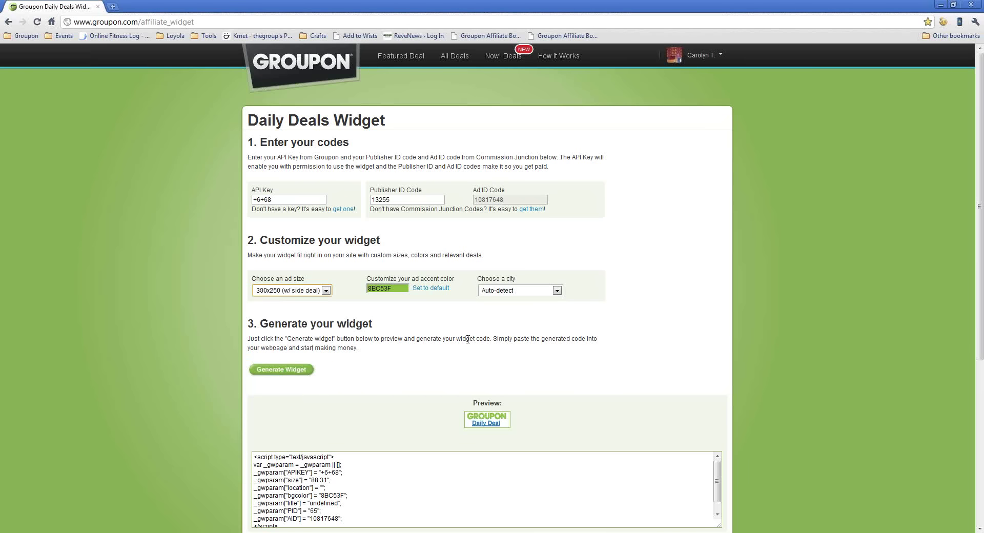
click(402, 289)
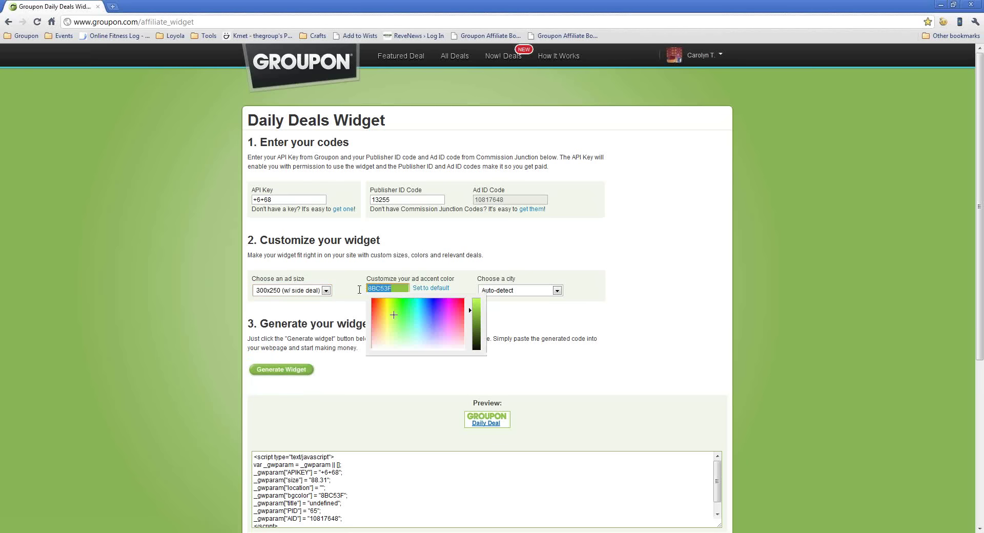
click(433, 306)
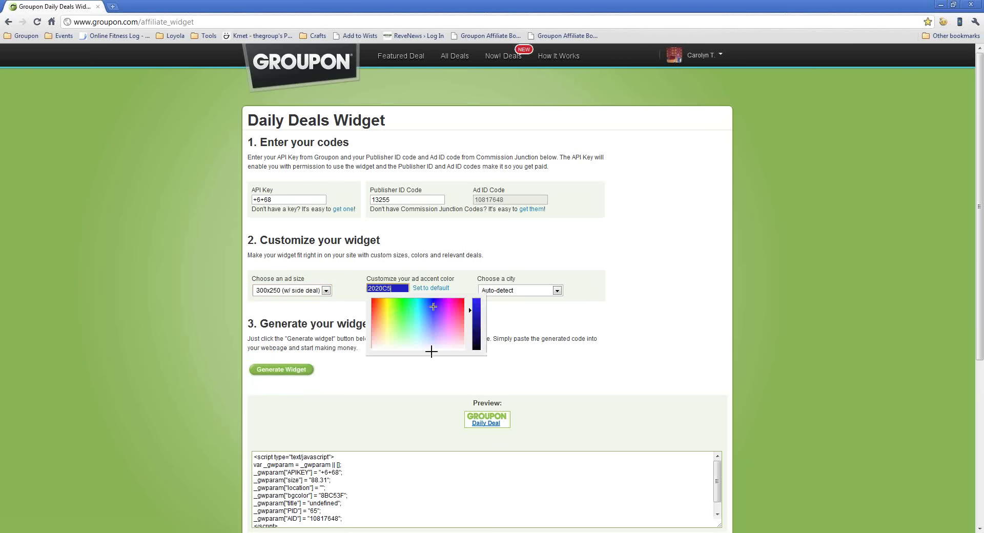
text(27C53C)
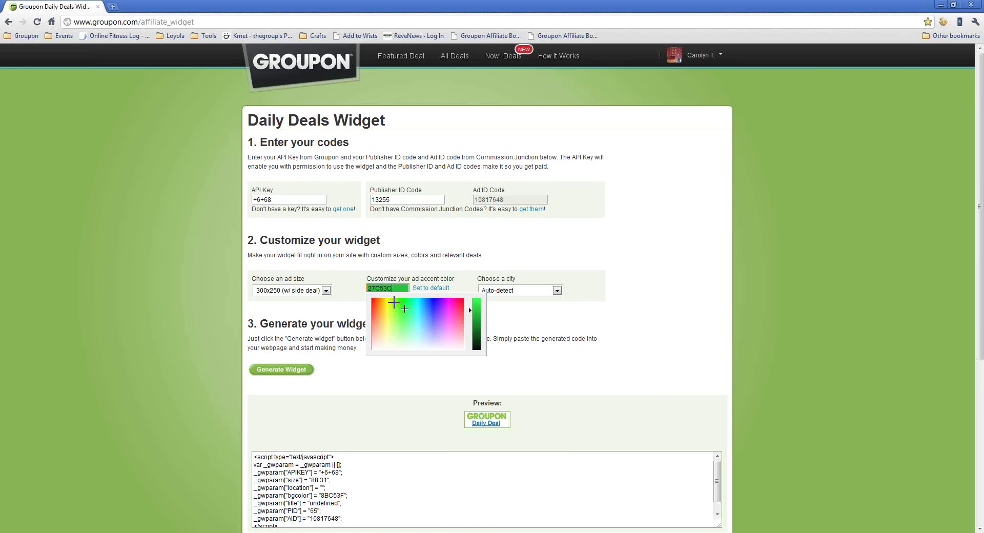
click(394, 302)
click(530, 291)
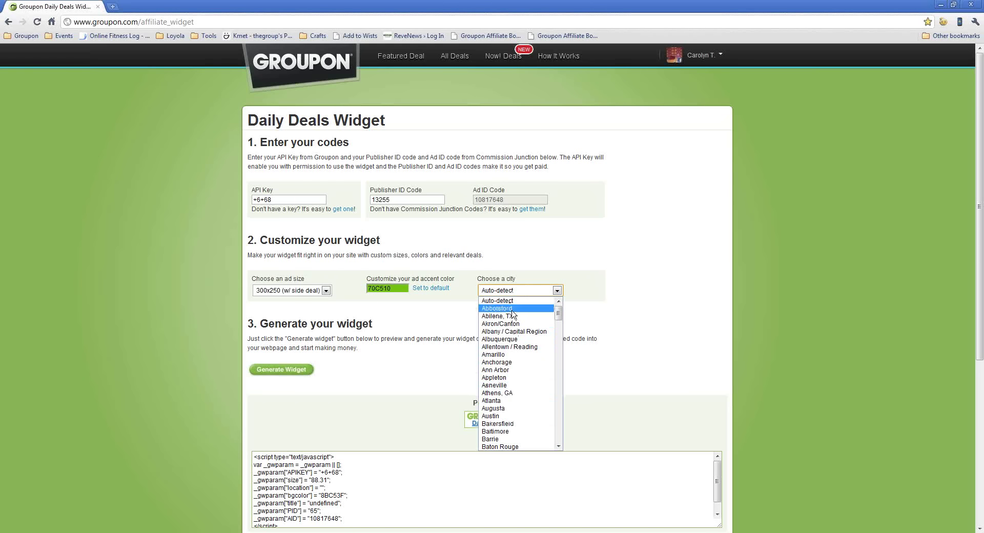
click(507, 301)
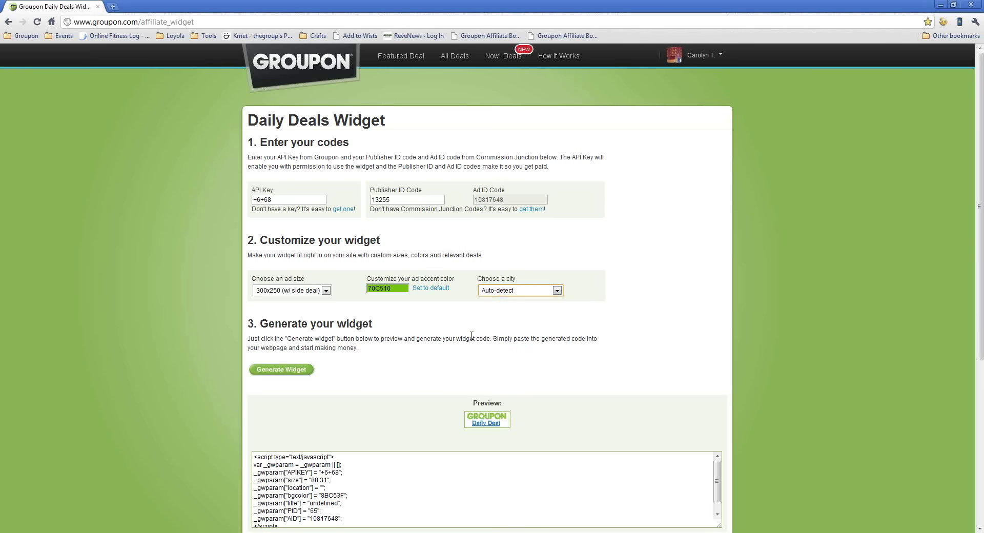
Generate the Groupon widget and select its embed code in the code box.
click(286, 369)
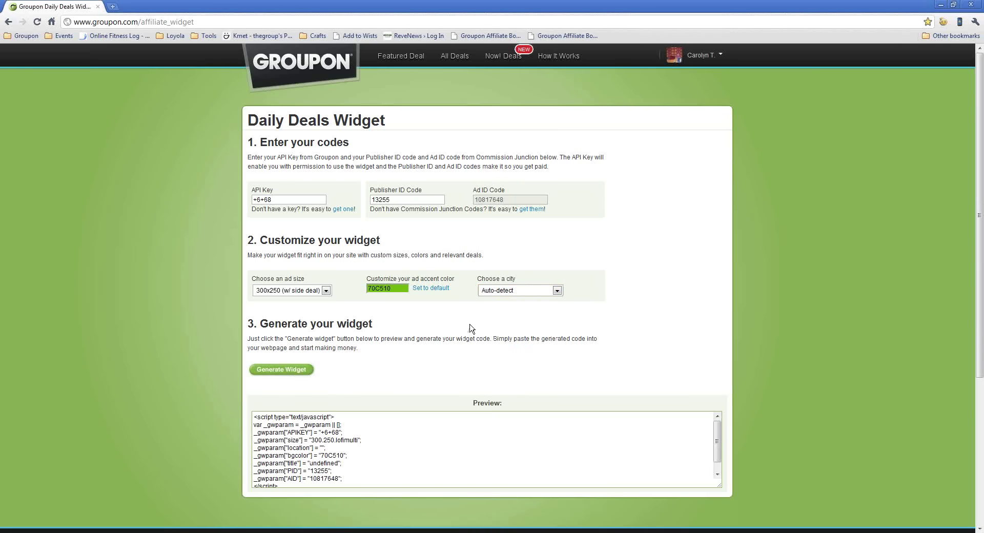
scroll(471, 328, down, 3)
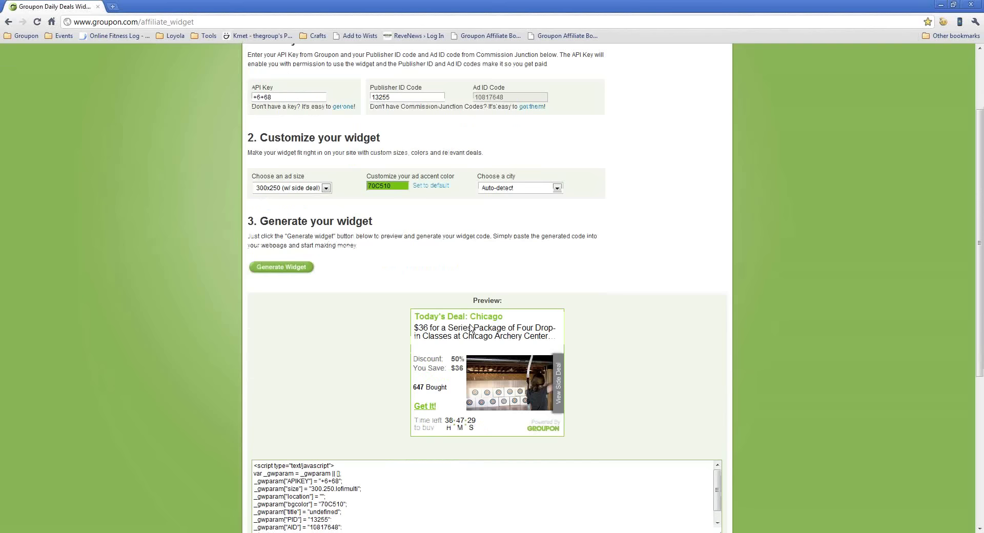
scroll(471, 329, down, 1)
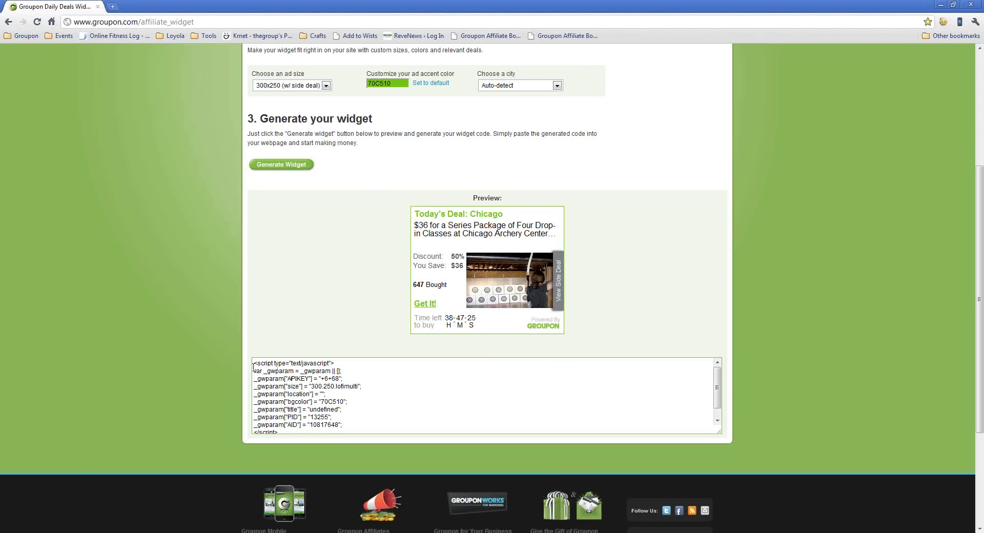
drag(253, 363, 663, 426)
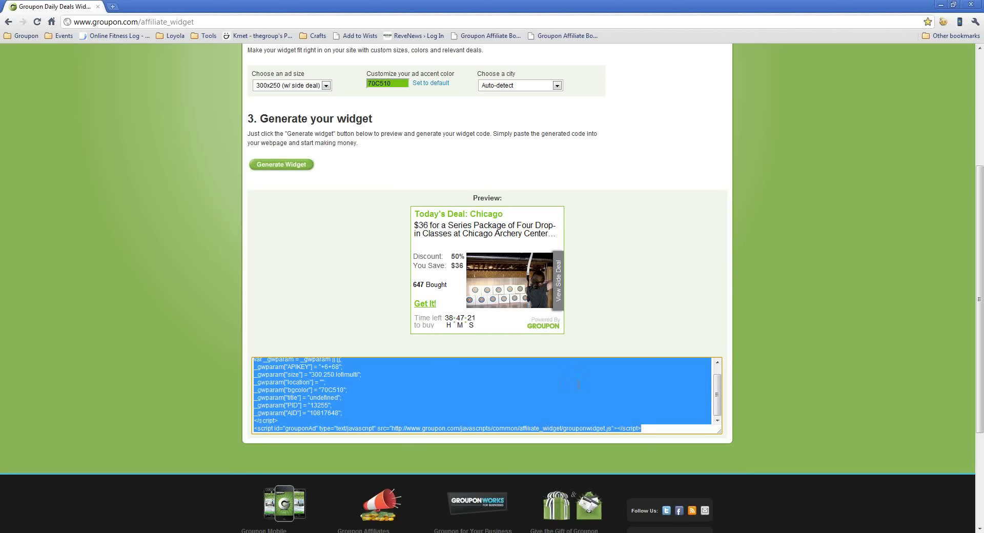
scroll(562, 384, up, 1)
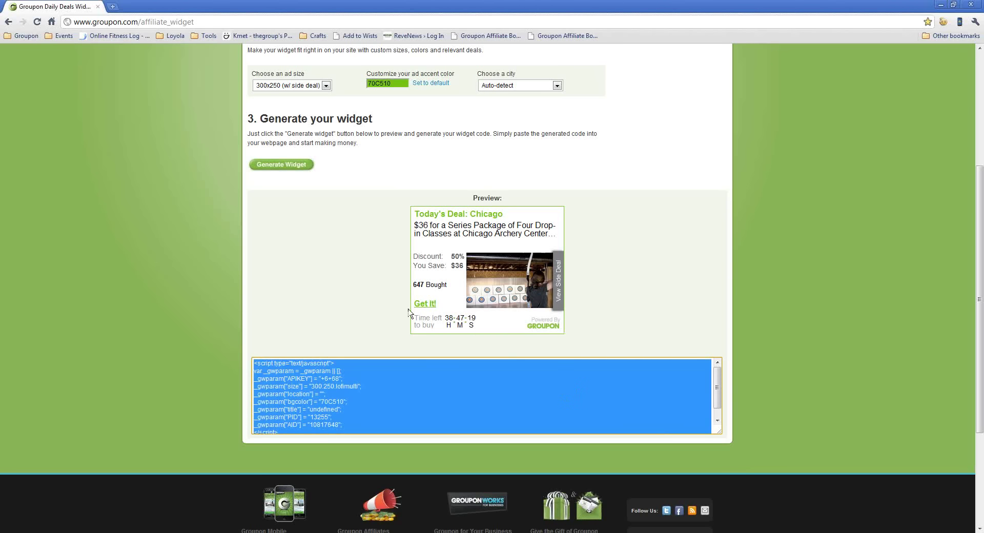
scroll(405, 315, up, 1)
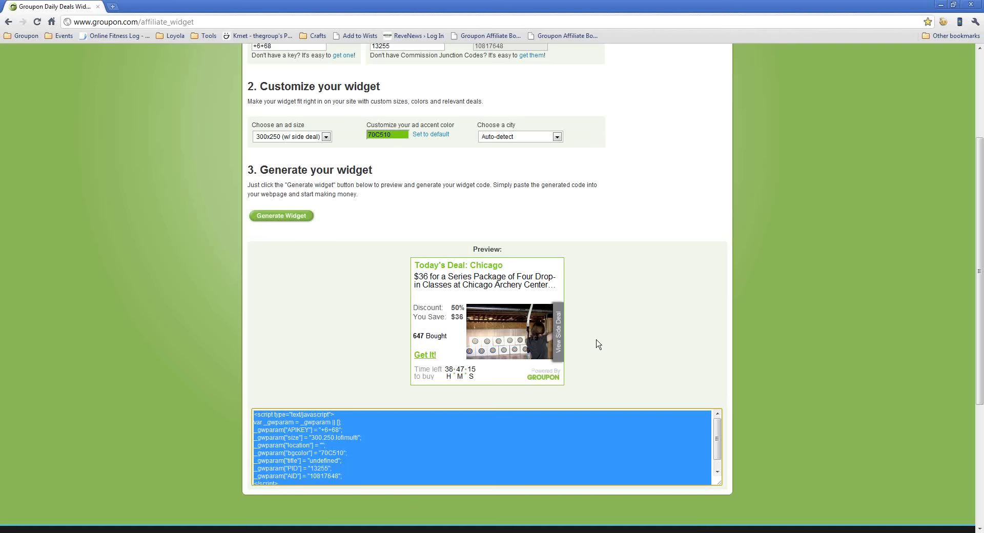
scroll(605, 344, up, 1)
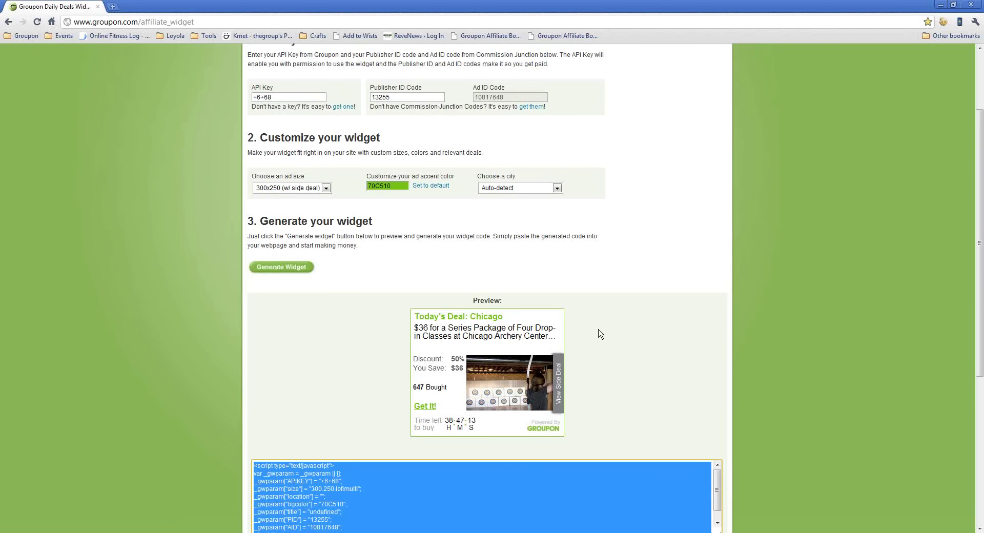
Clear the code selection and return to the presentation's Available Tools slide.
click(405, 96)
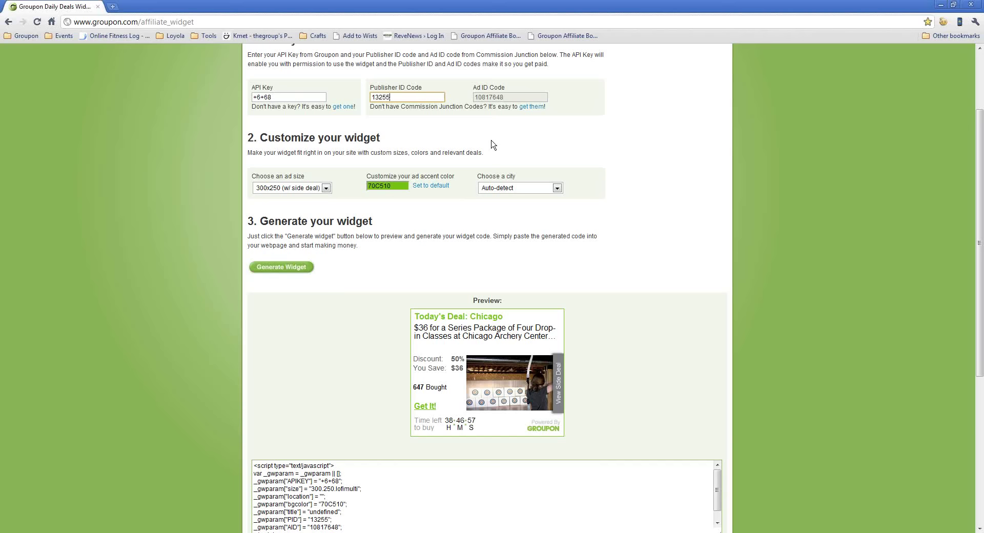
scroll(484, 194, up, 2)
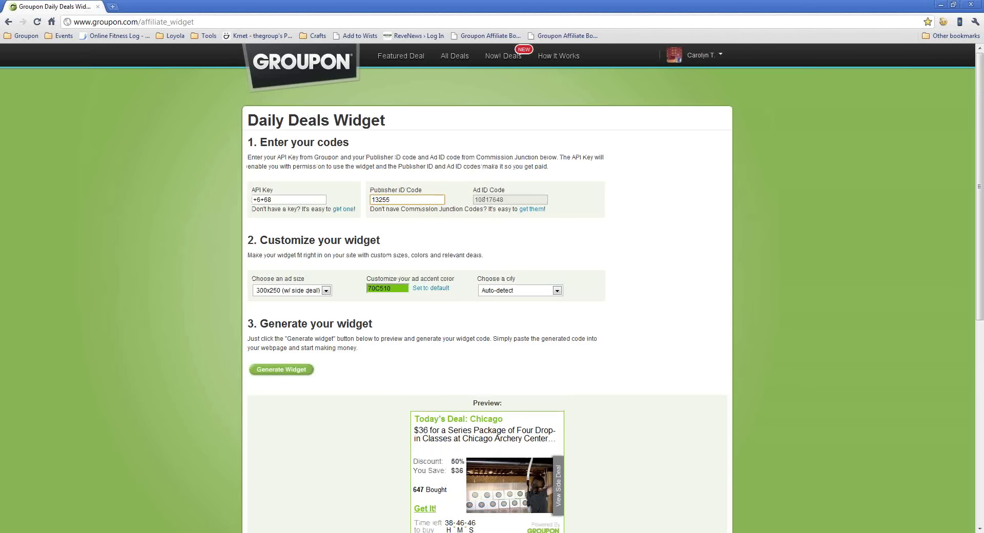
key(alt+Tab)
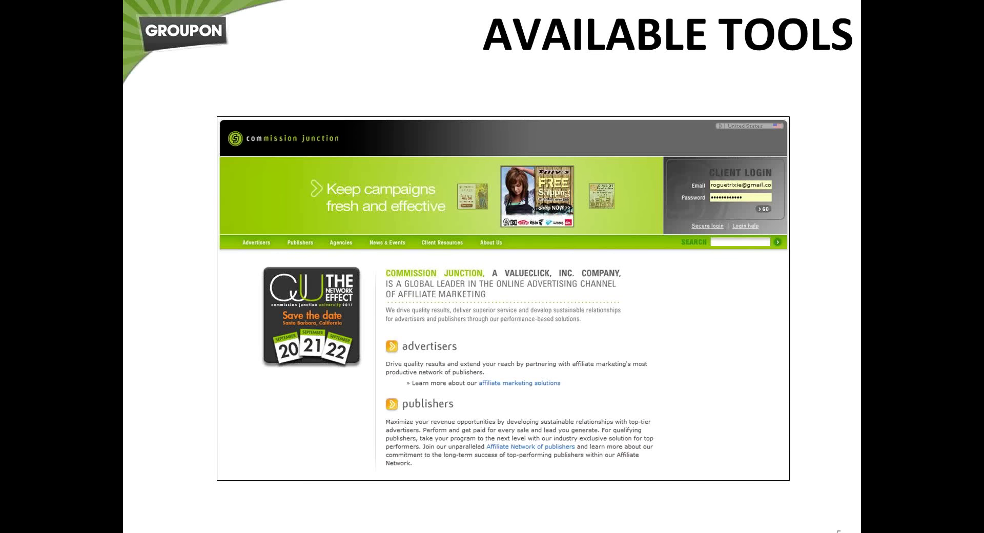
key(alt+Tab)
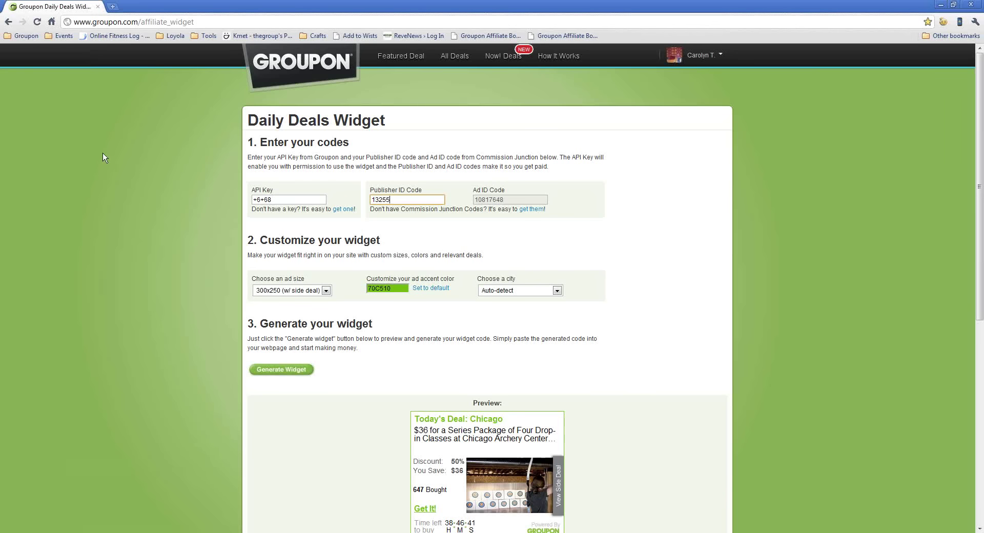
click(156, 22)
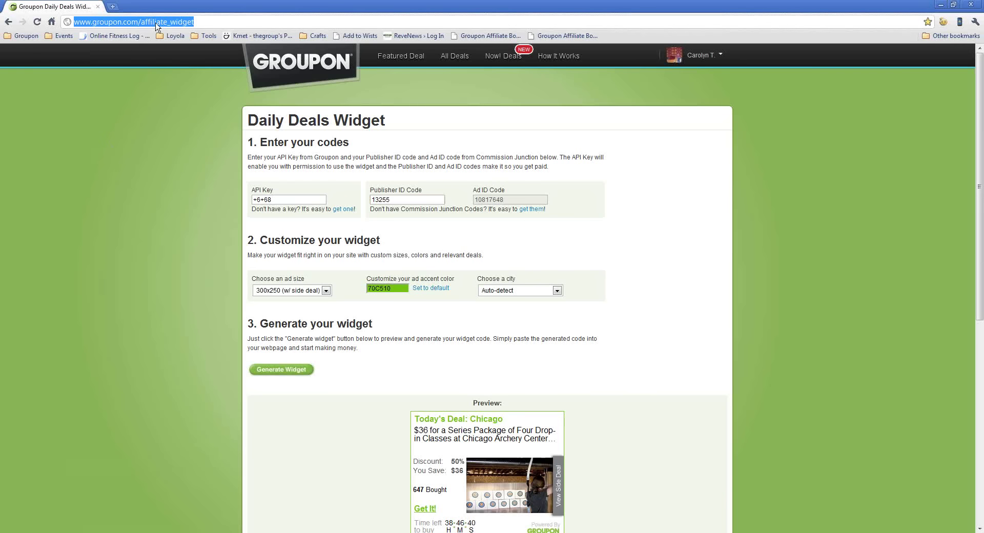
text(ww)
text(w.cj.com)
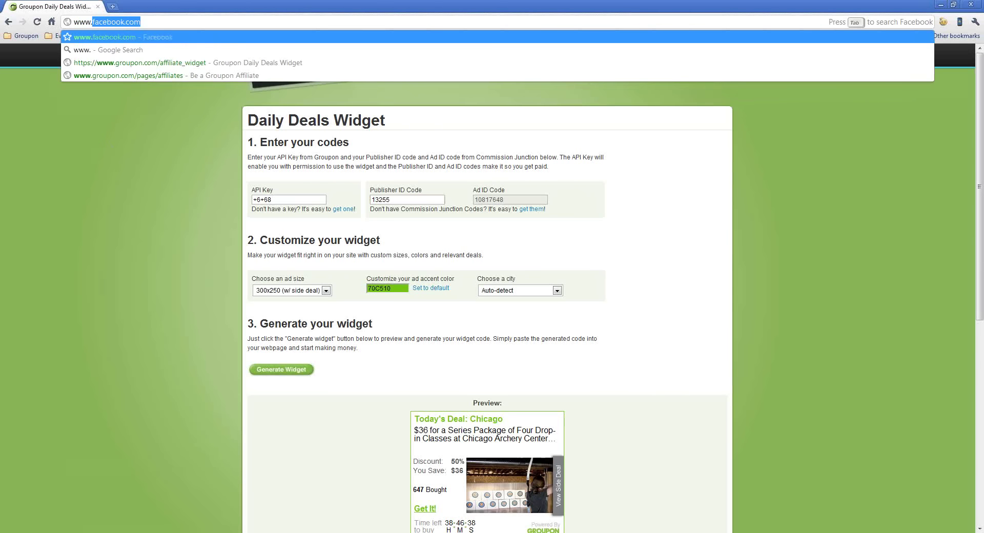
key(Return)
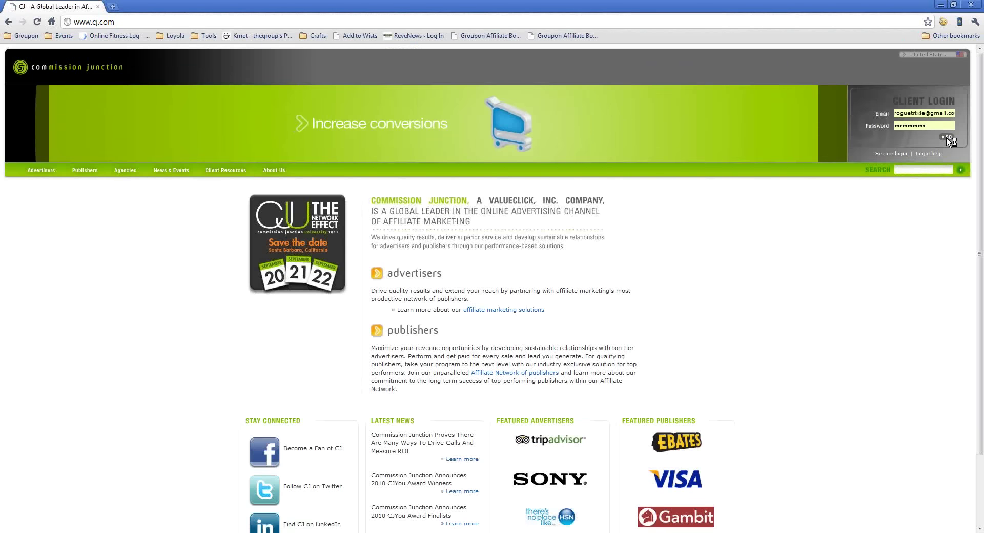
click(946, 138)
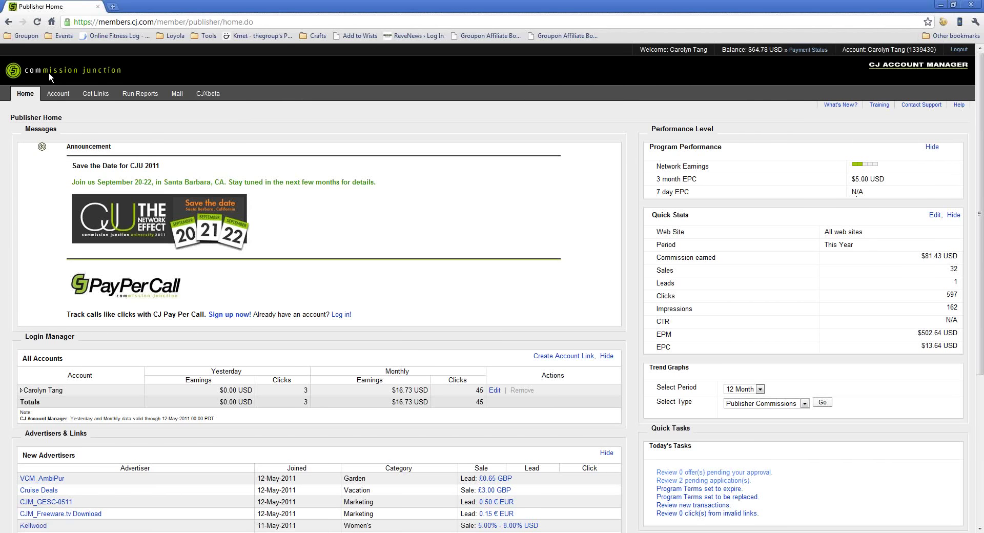
In Run Reports, choose the Commission Detail report type limited to advertiser Groupon.
click(137, 95)
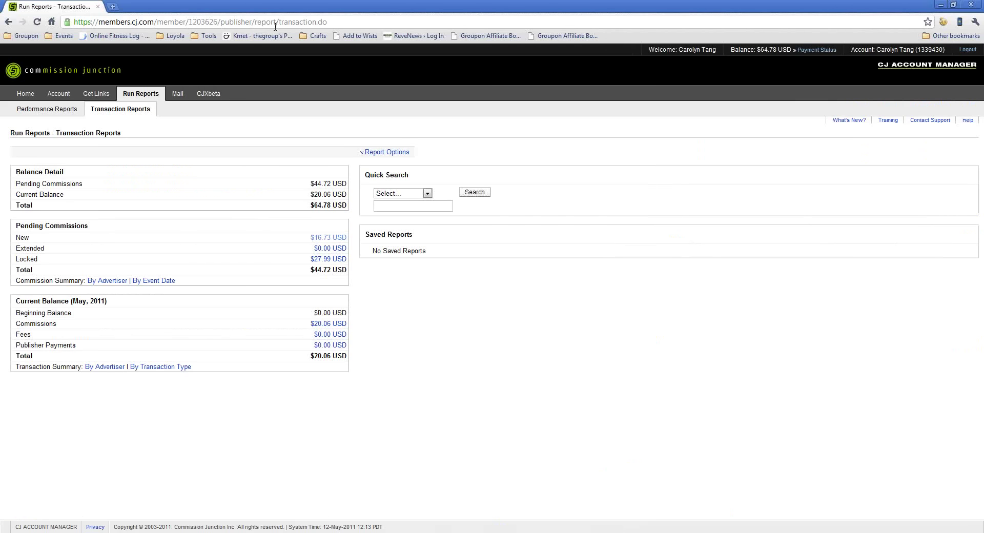
click(386, 154)
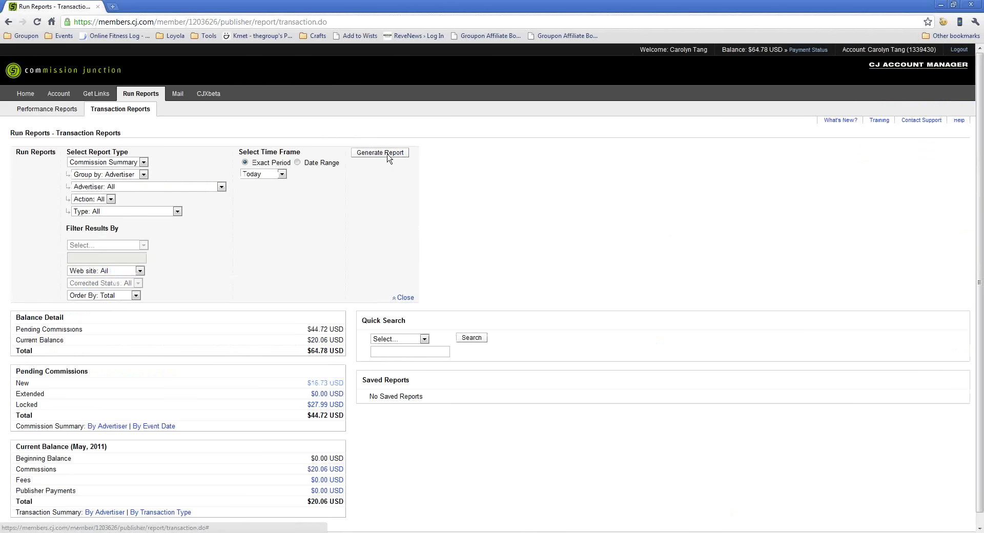
click(138, 163)
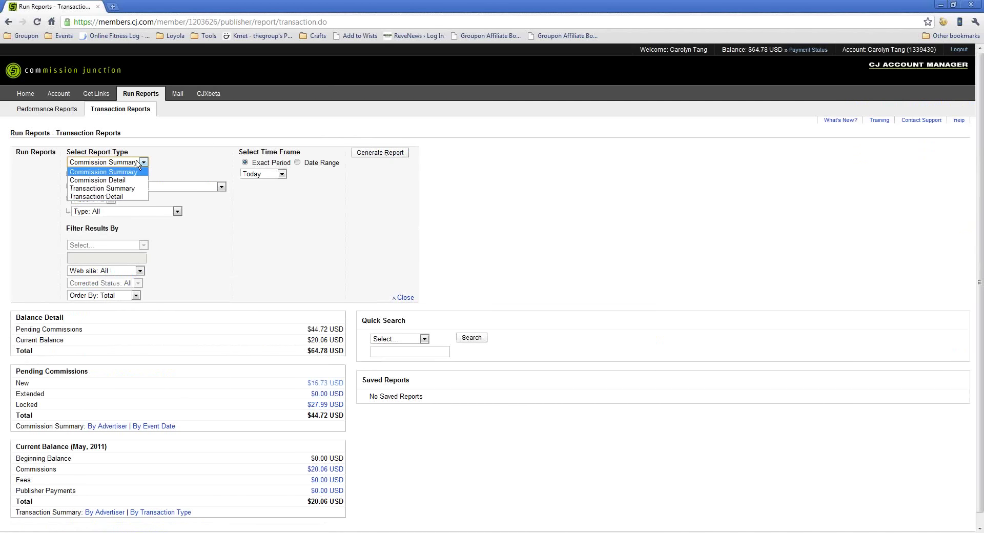
click(118, 181)
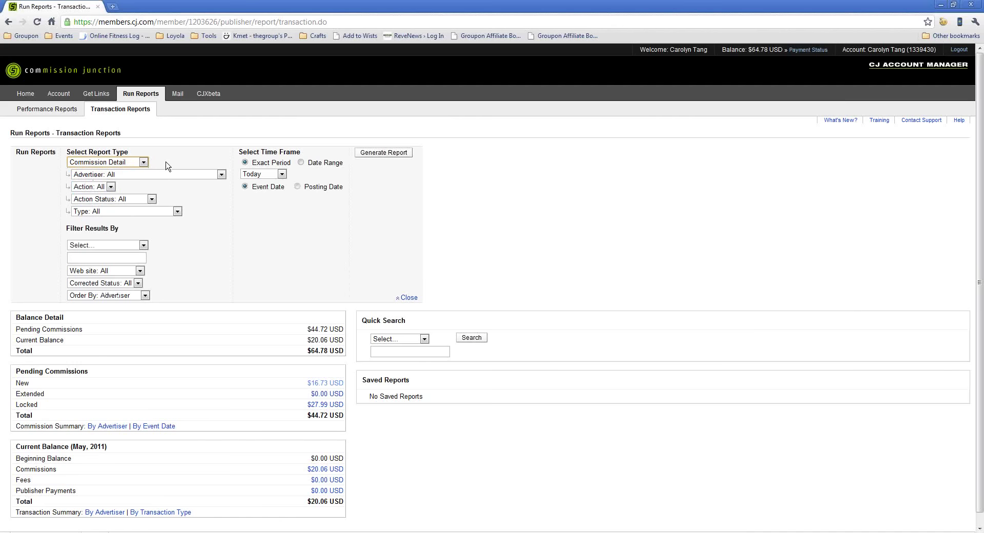
click(152, 175)
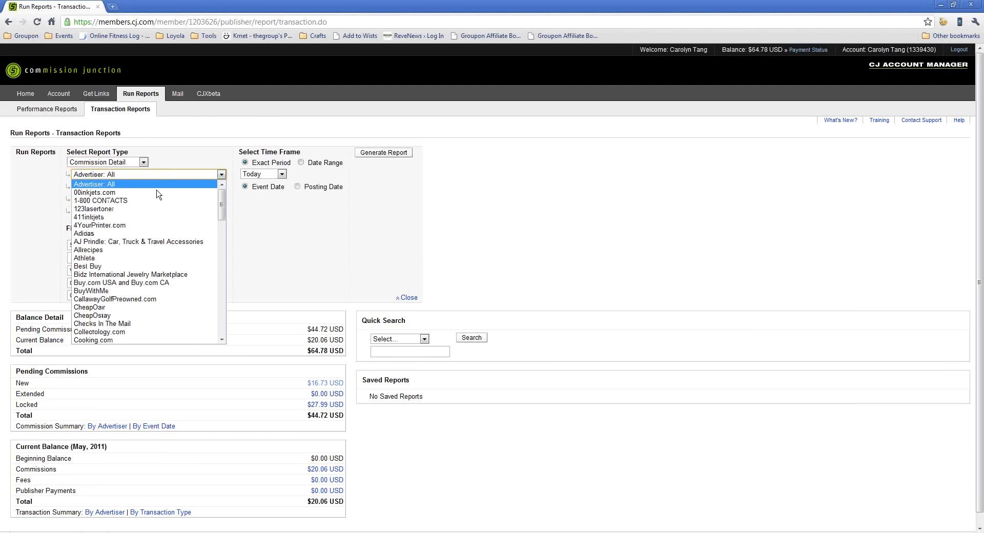
drag(222, 200, 223, 257)
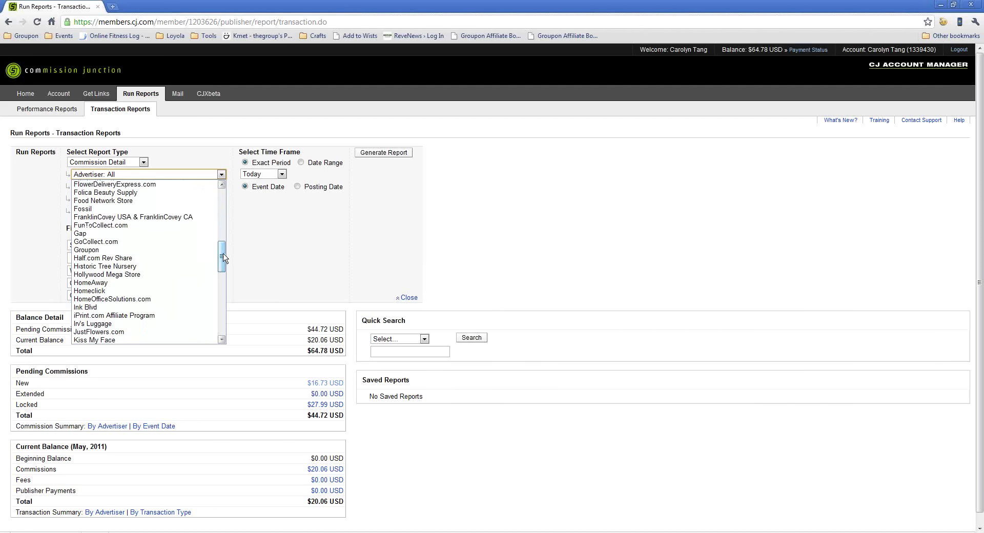
click(160, 250)
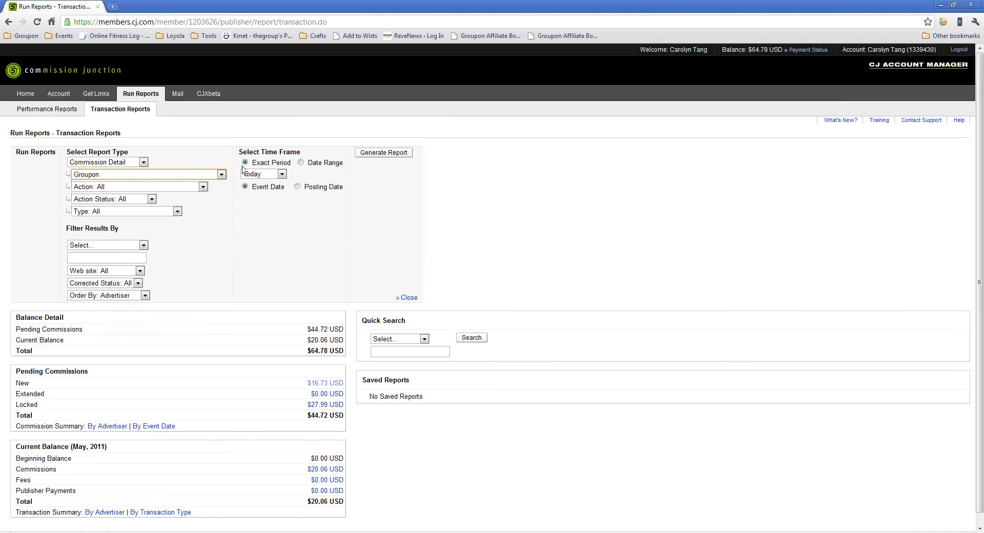
Set the report's time frame to This Month and generate the Commission Detail report.
click(277, 175)
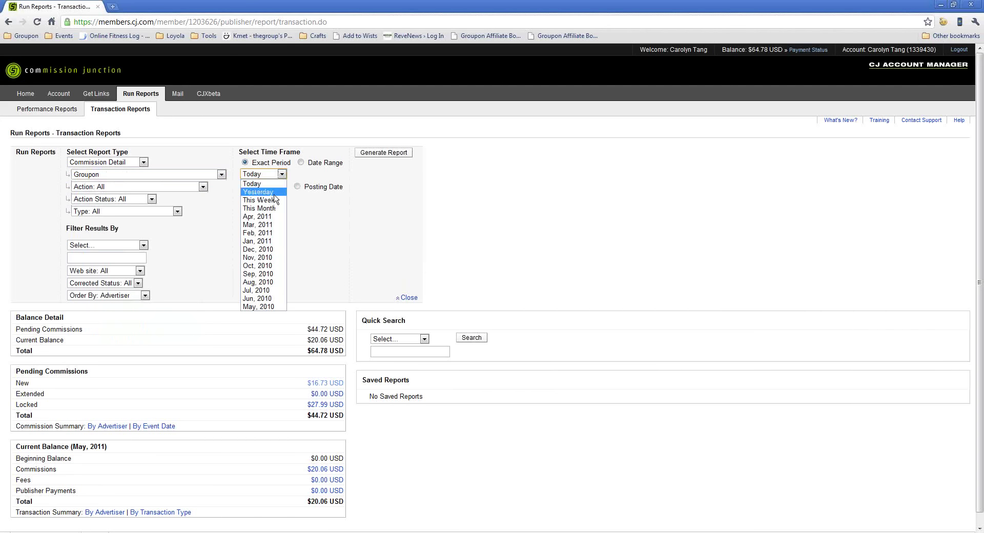
click(273, 183)
click(302, 163)
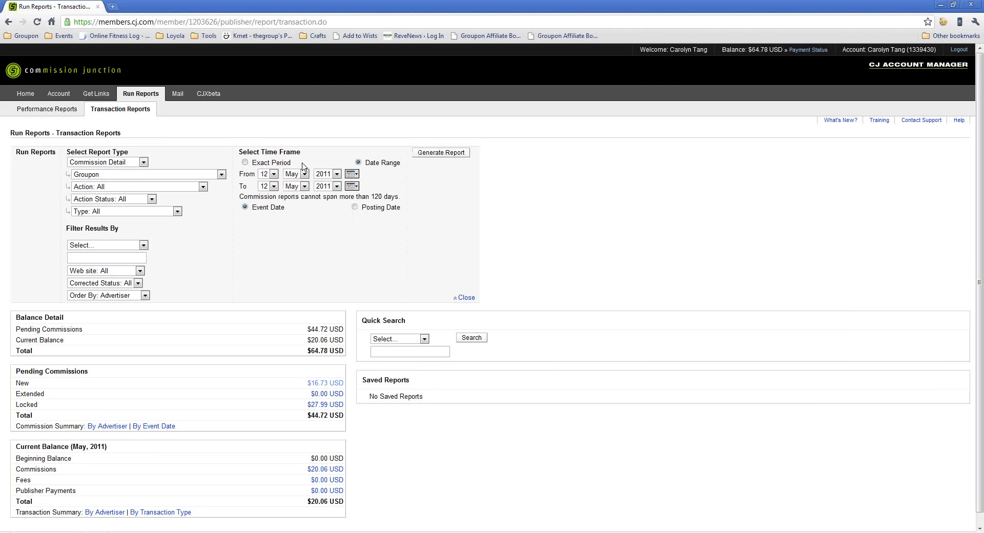
click(244, 163)
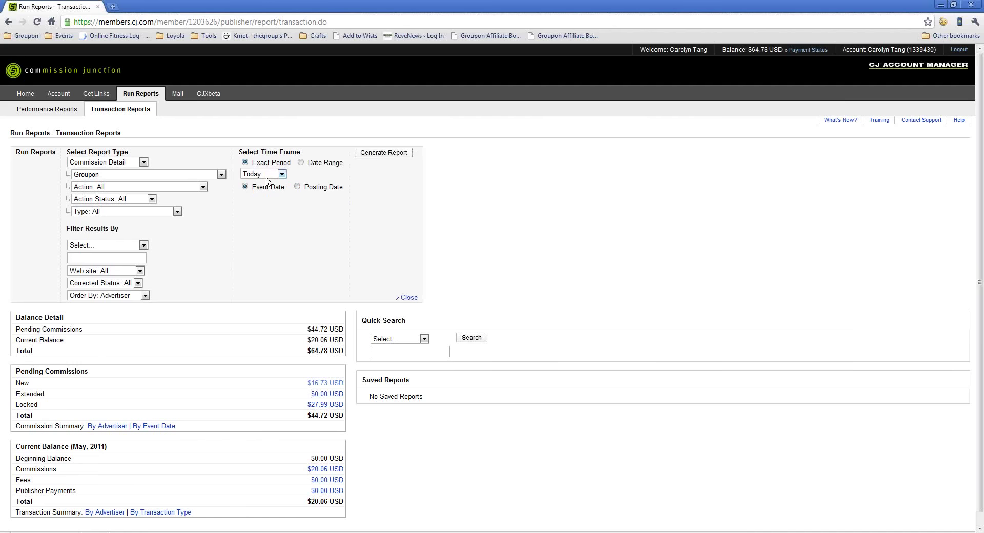
click(270, 175)
click(266, 208)
click(375, 154)
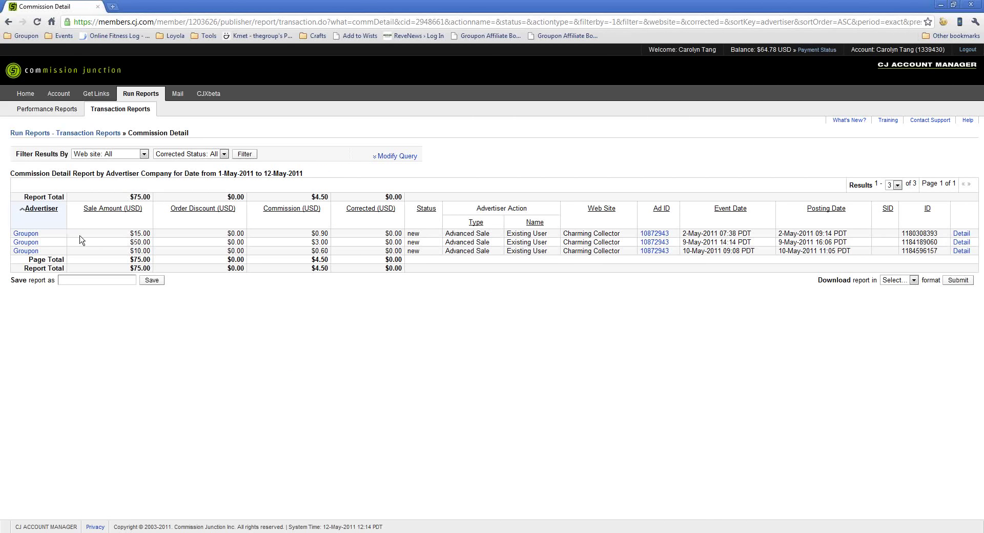
Highlight the first Groupon row: $15.00 sale, $0.90 commission, Advanced Sale type, empty SID.
drag(52, 235, 14, 233)
drag(111, 236, 179, 236)
drag(284, 236, 342, 236)
drag(445, 236, 696, 236)
click(686, 237)
drag(875, 233, 891, 233)
Generate a Performance by Advertiser report for This Month filtered to All Web Sites.
click(29, 111)
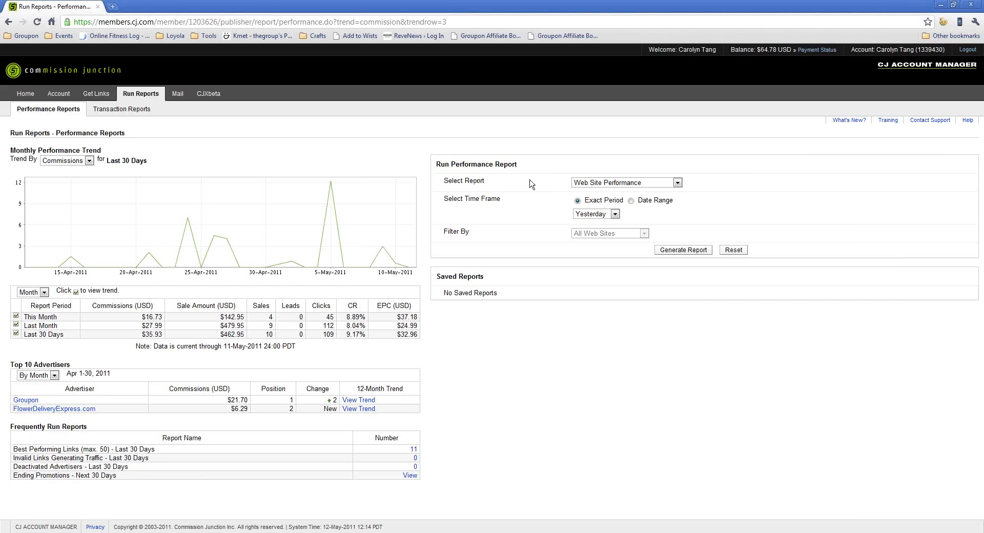
click(604, 184)
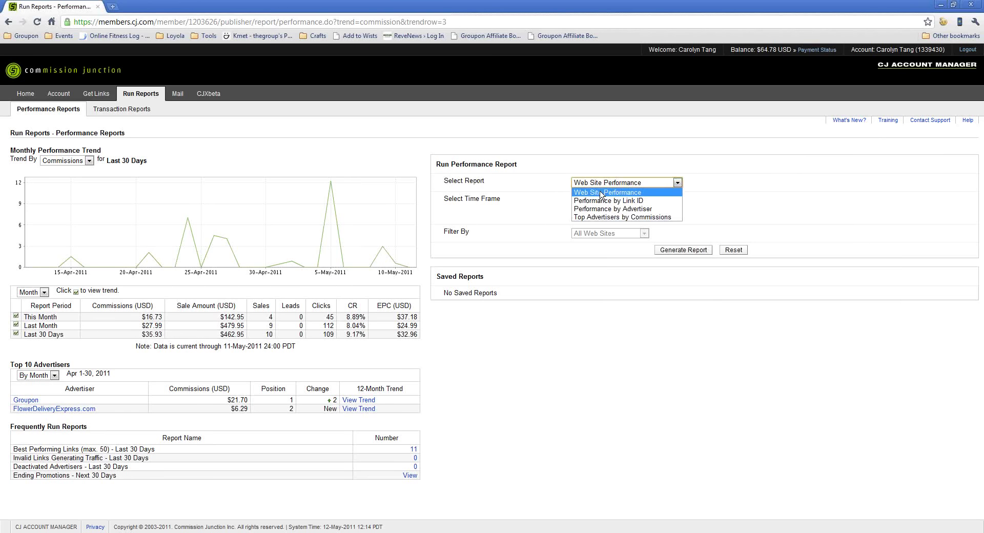
click(599, 209)
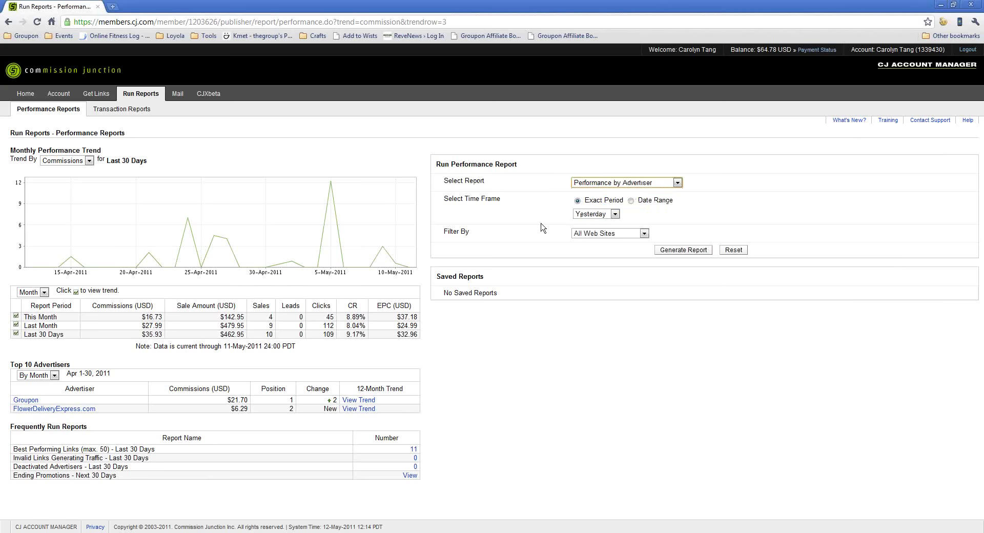
click(608, 216)
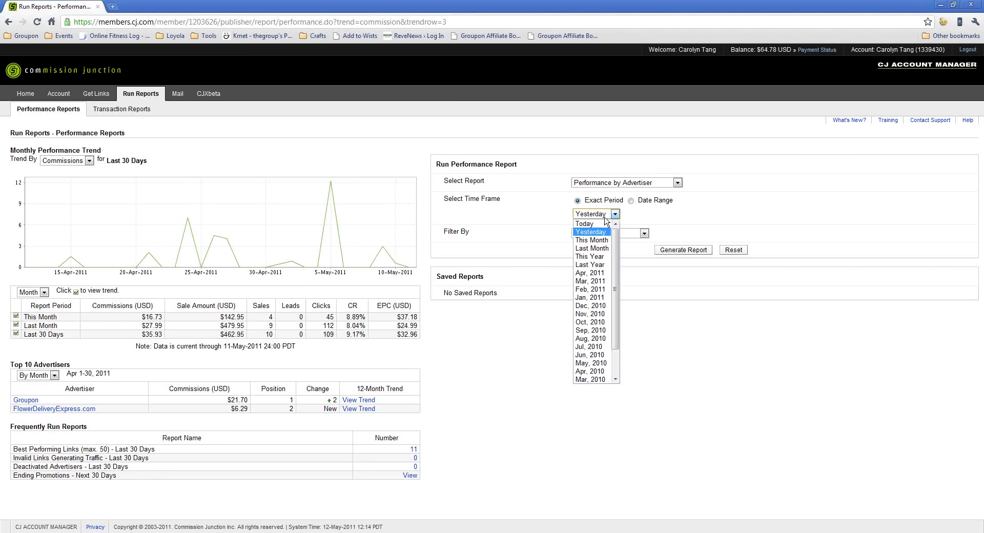
click(595, 244)
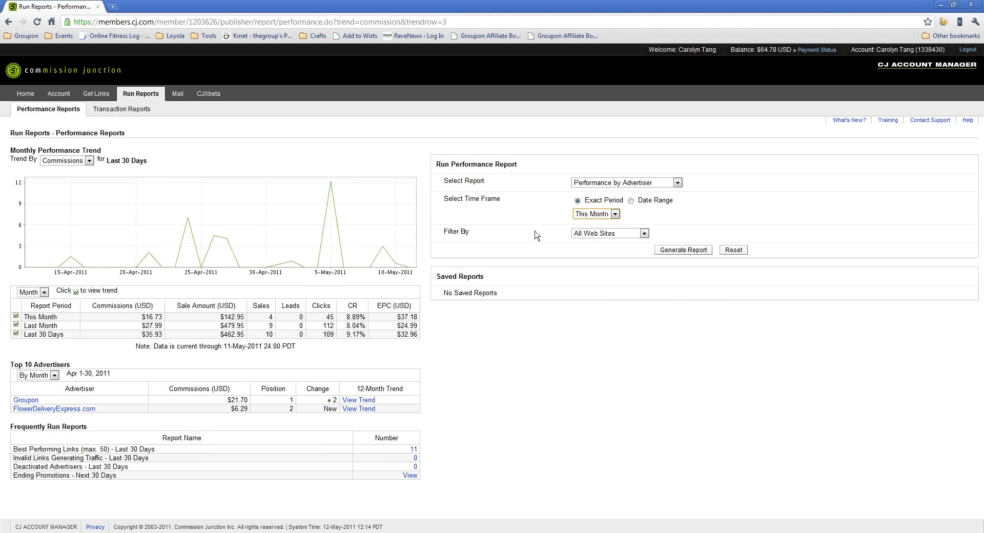
click(610, 234)
click(610, 237)
click(693, 252)
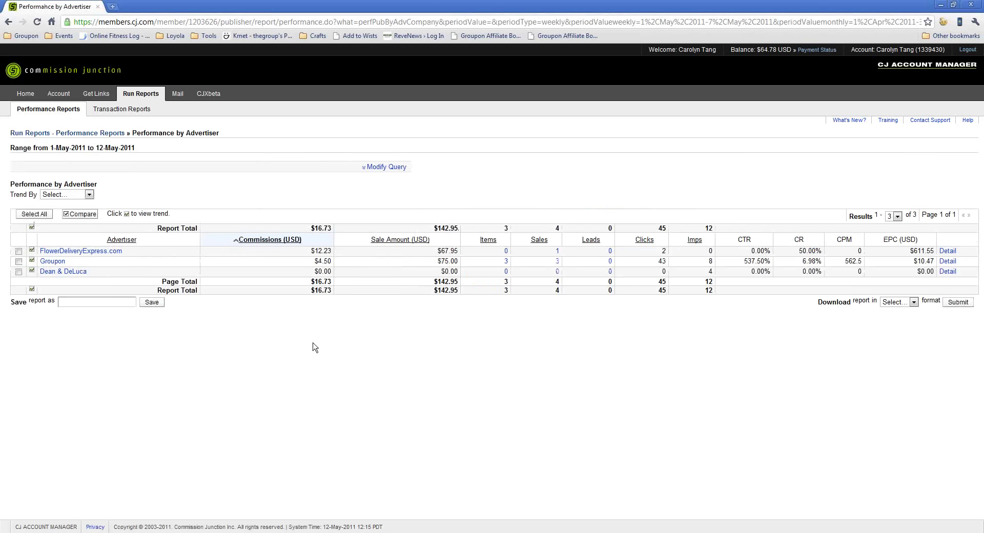
drag(17, 261, 164, 272)
drag(242, 266, 338, 261)
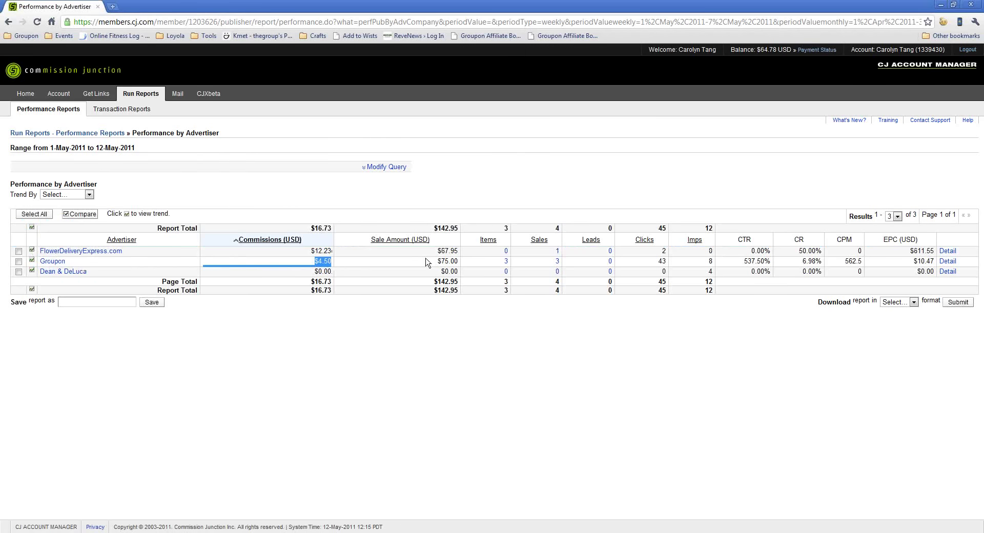
drag(428, 263, 517, 265)
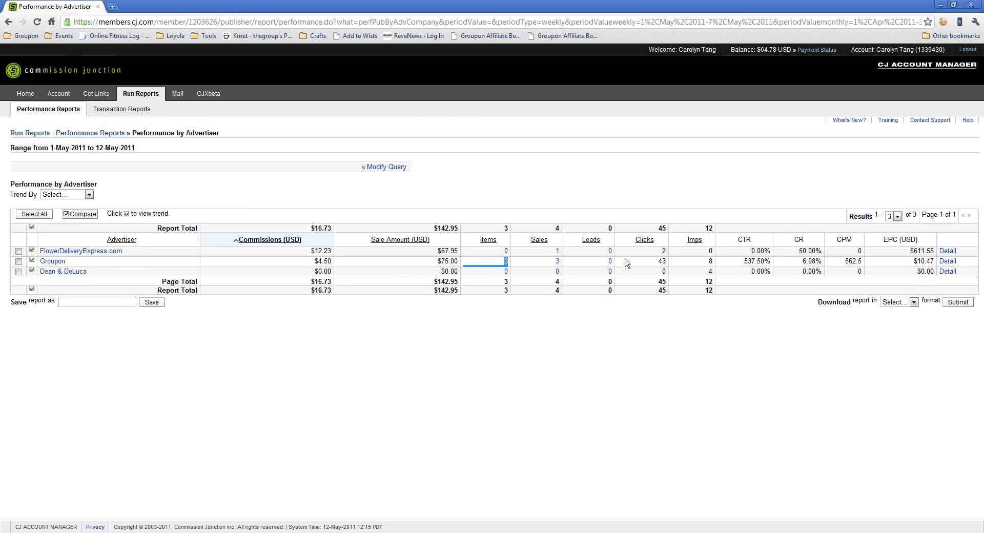
drag(654, 262, 667, 262)
drag(777, 262, 826, 263)
click(796, 266)
double_click(817, 263)
drag(729, 270, 774, 262)
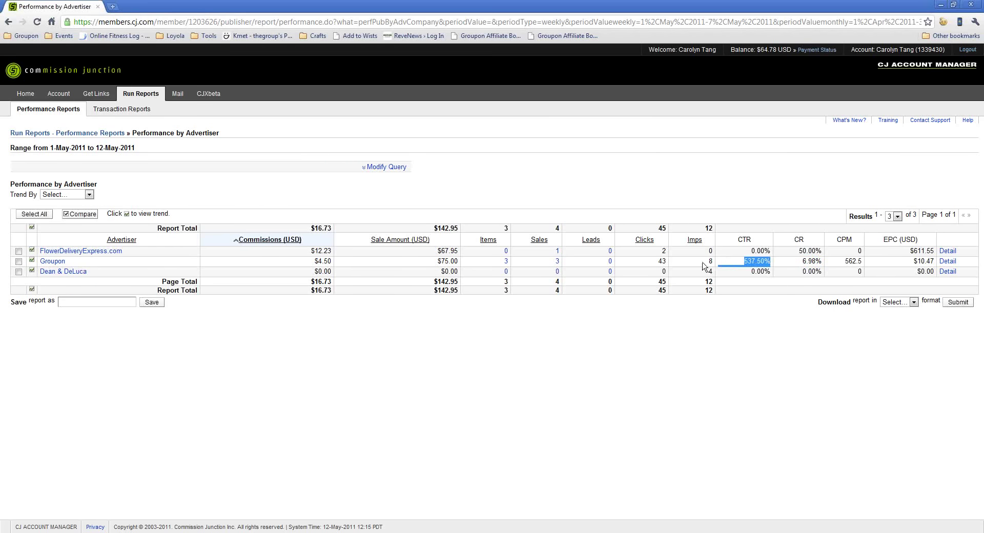
drag(702, 263, 776, 264)
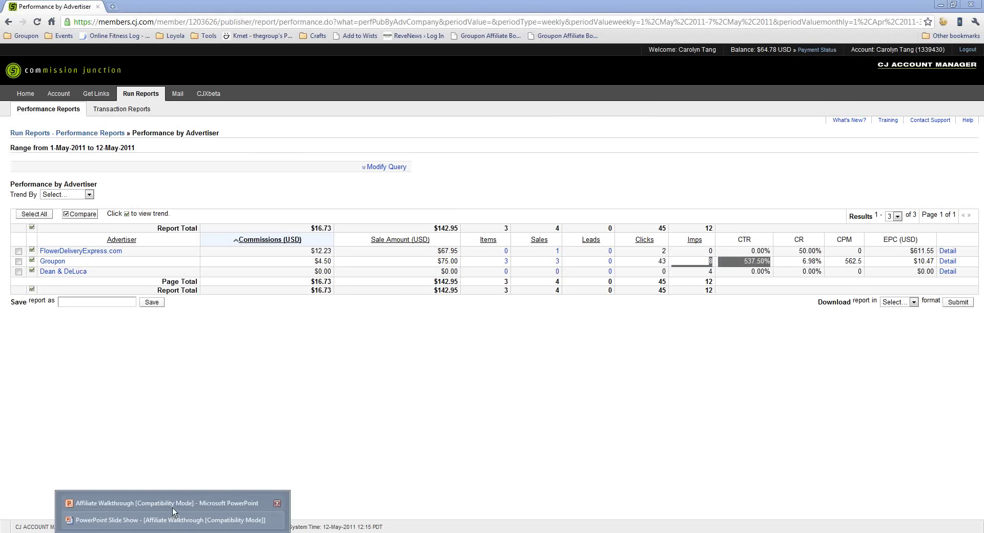
Review slide 6, Conclusion, in PowerPoint, then resume the slide show on Available Tools.
click(175, 505)
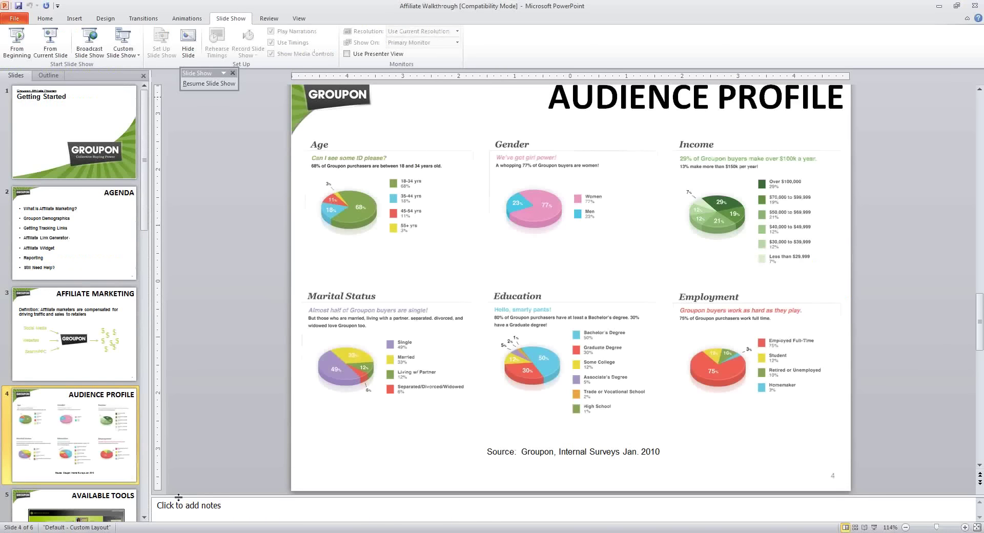
scroll(144, 449, down, 3)
scroll(144, 449, down, 1)
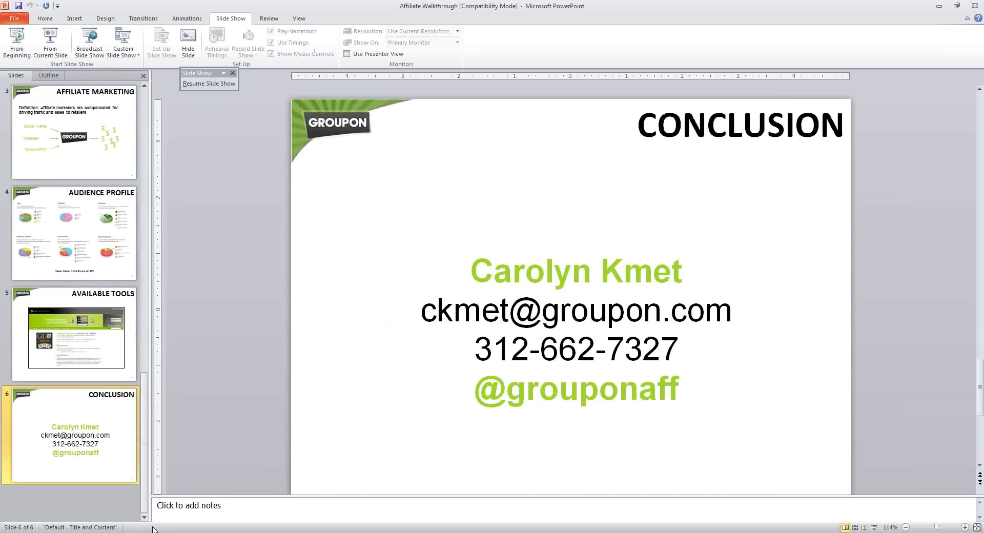
key(alt+Tab)
key(alt+Tab)
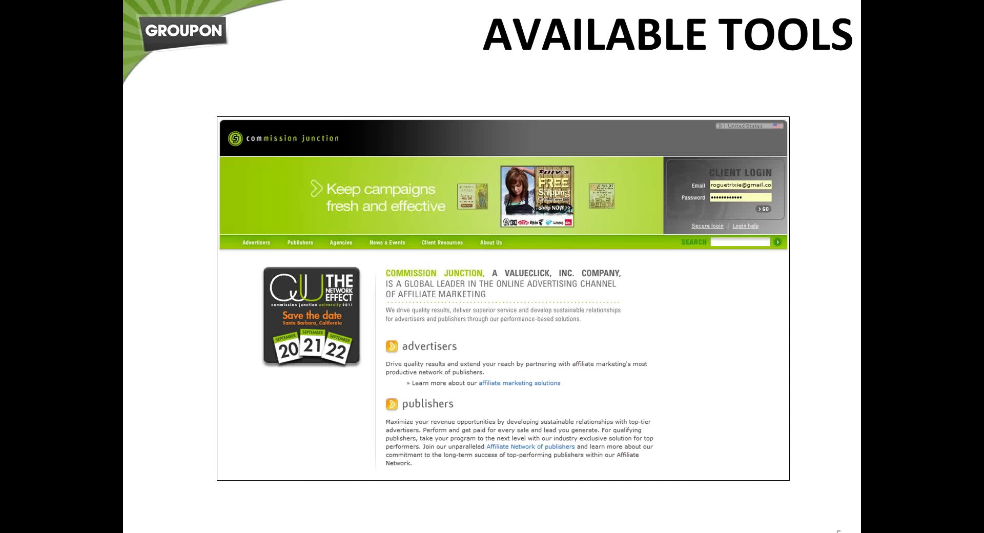